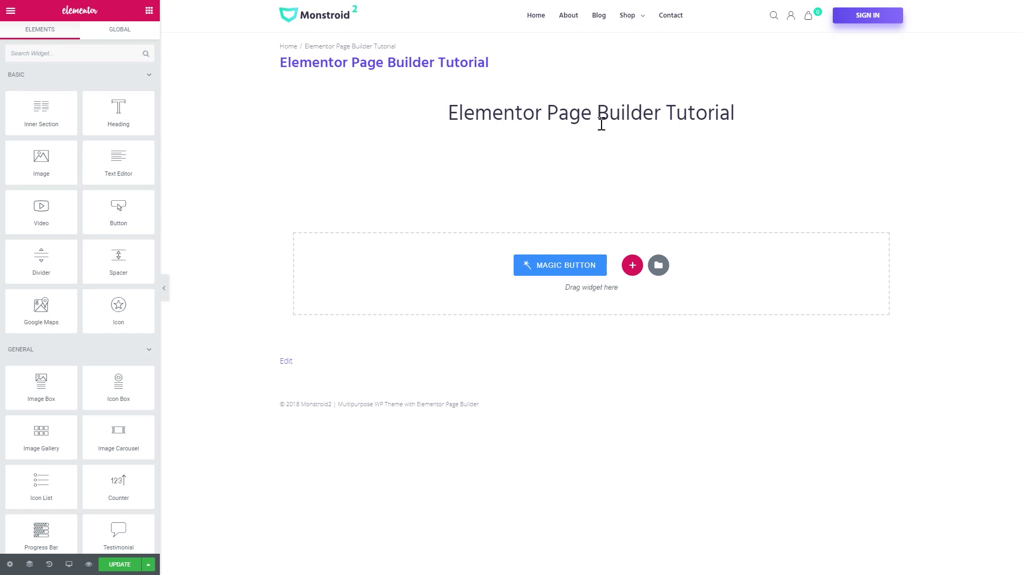
Search the widgets for 'weather' and drag the Weather widget onto the page.
left_click(55, 54)
type("weather")
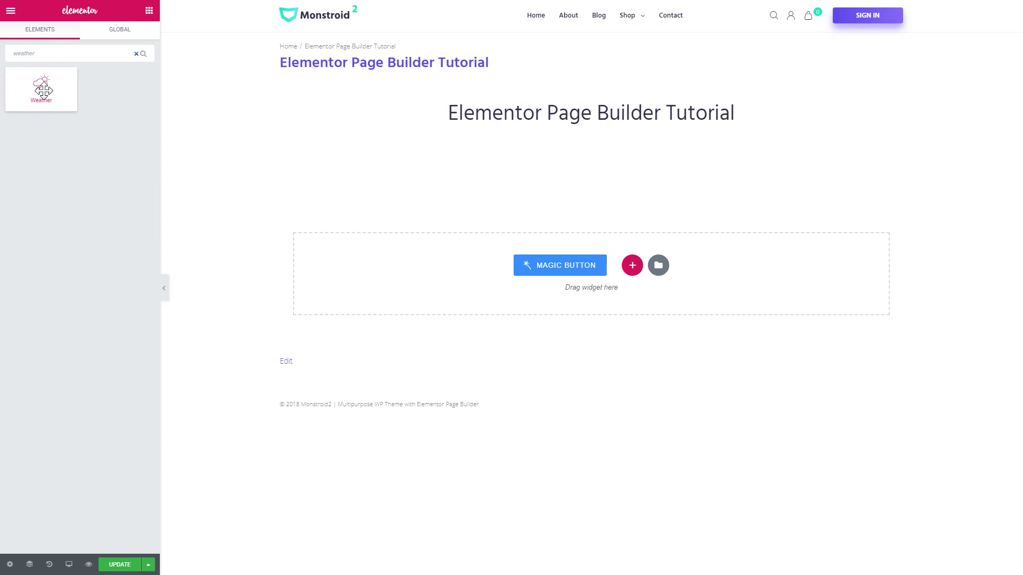
left_click_drag(44, 91, 658, 257)
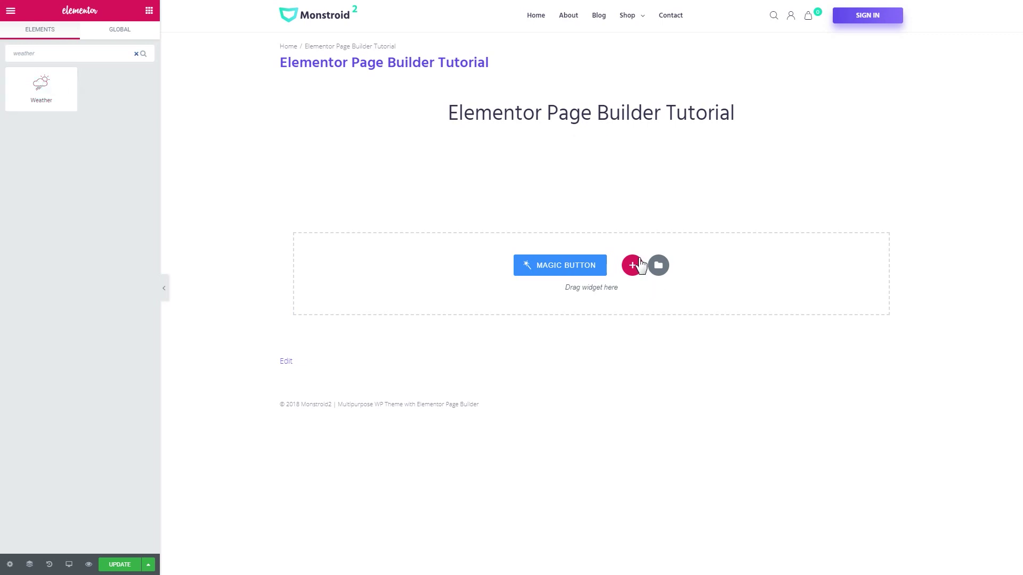
Add a three-column section and drop the Weather widget into its middle column.
left_click(632, 265)
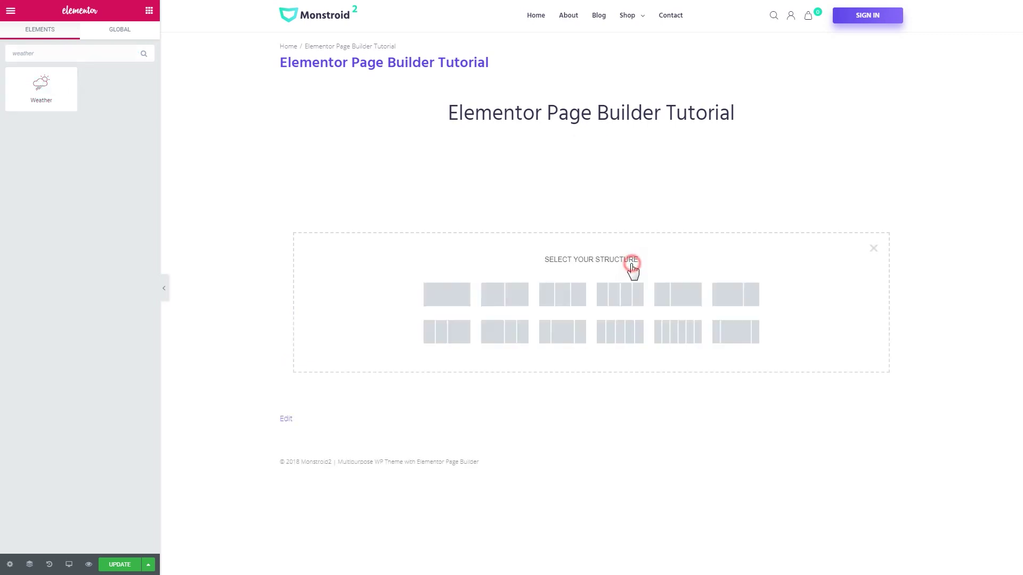
left_click(570, 299)
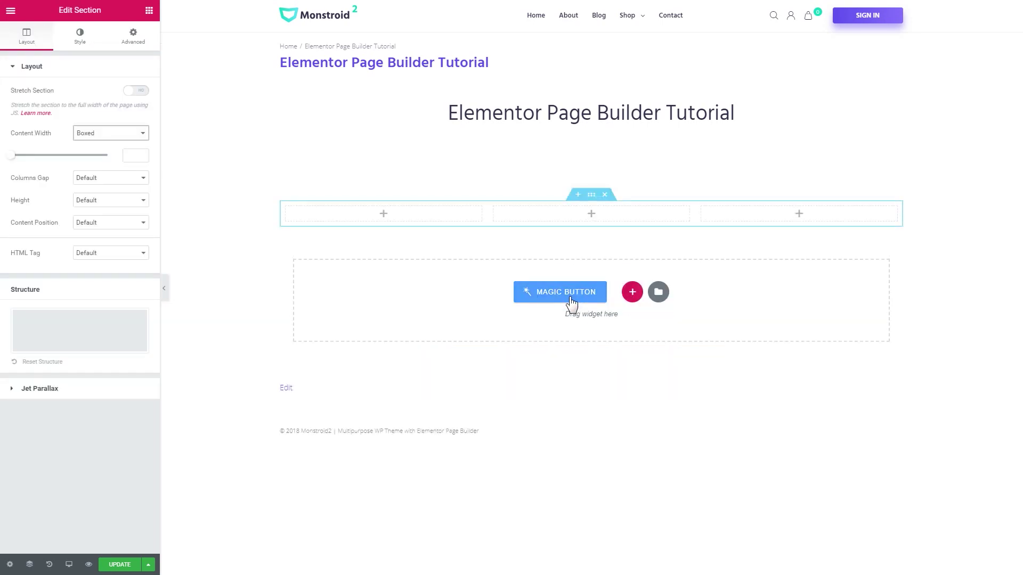
left_click(149, 11)
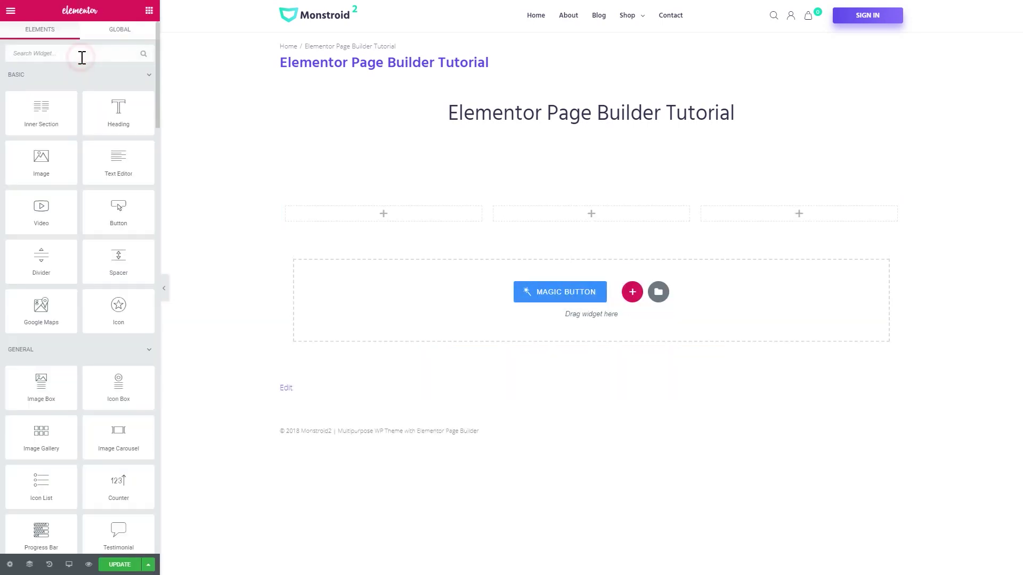
type("weather")
left_click_drag(71, 95, 589, 216)
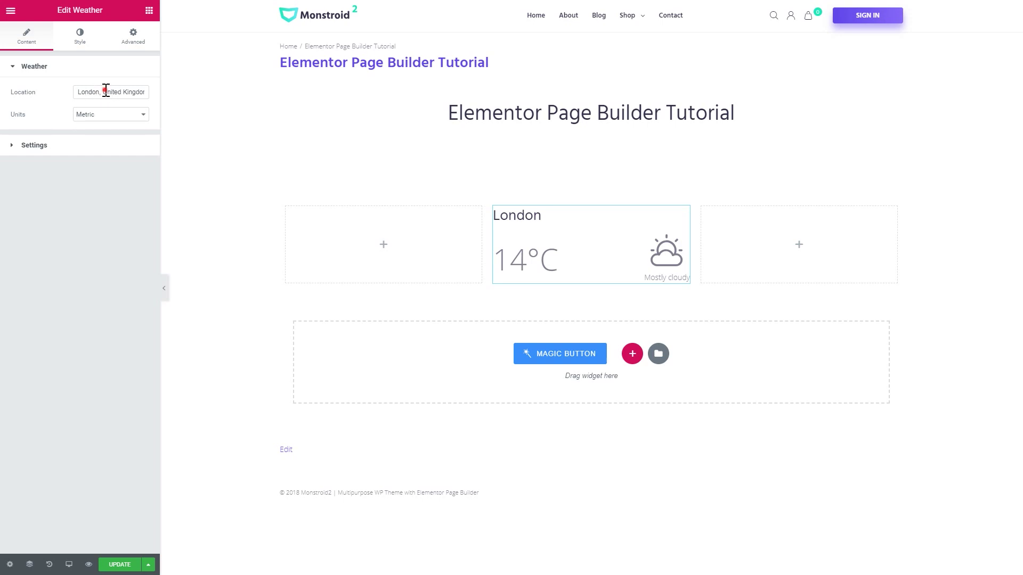
Switch the weather units to Imperial and back to Metric (Celsius).
left_click(97, 115)
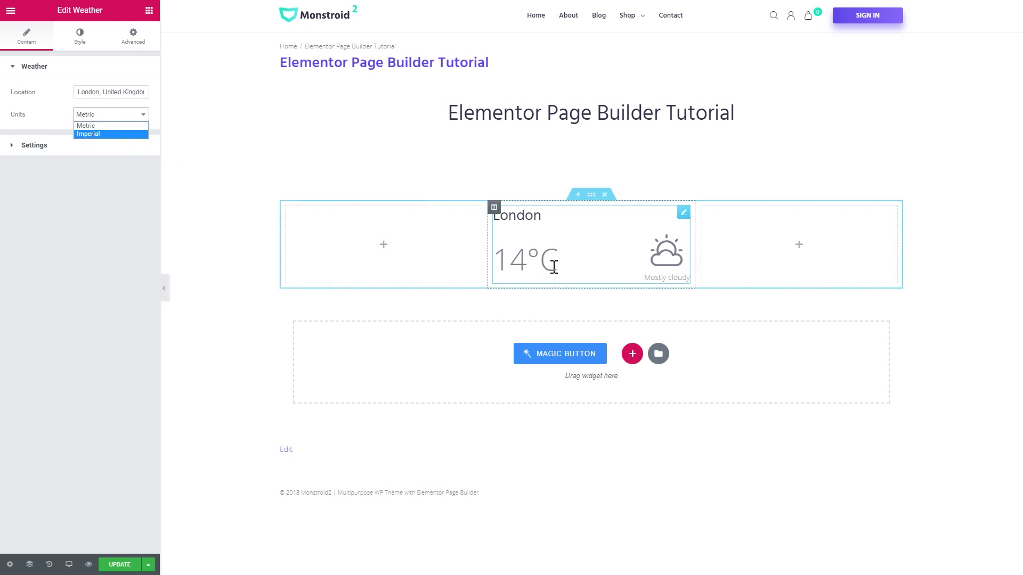
left_click(90, 134)
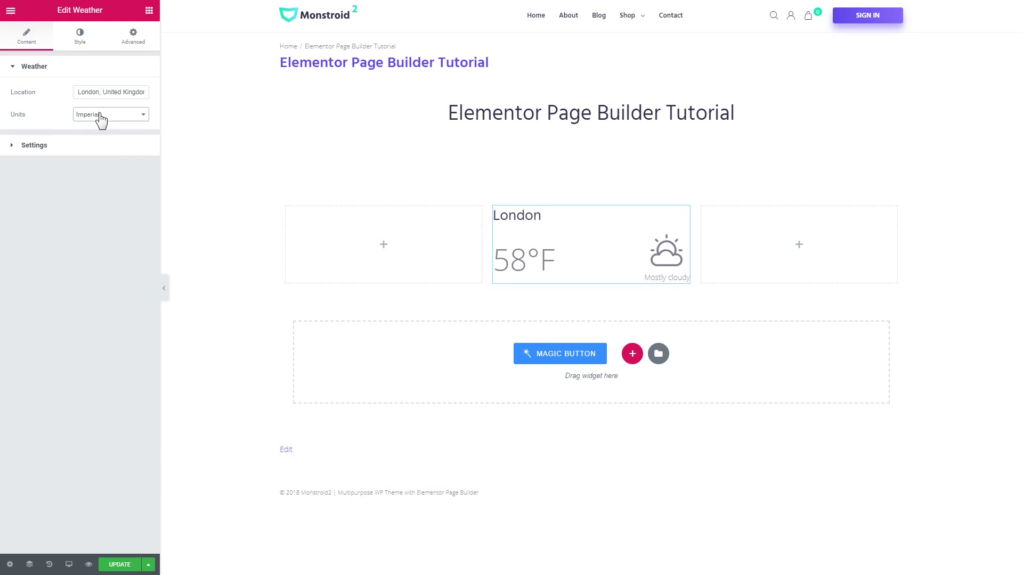
left_click(100, 115)
left_click(91, 126)
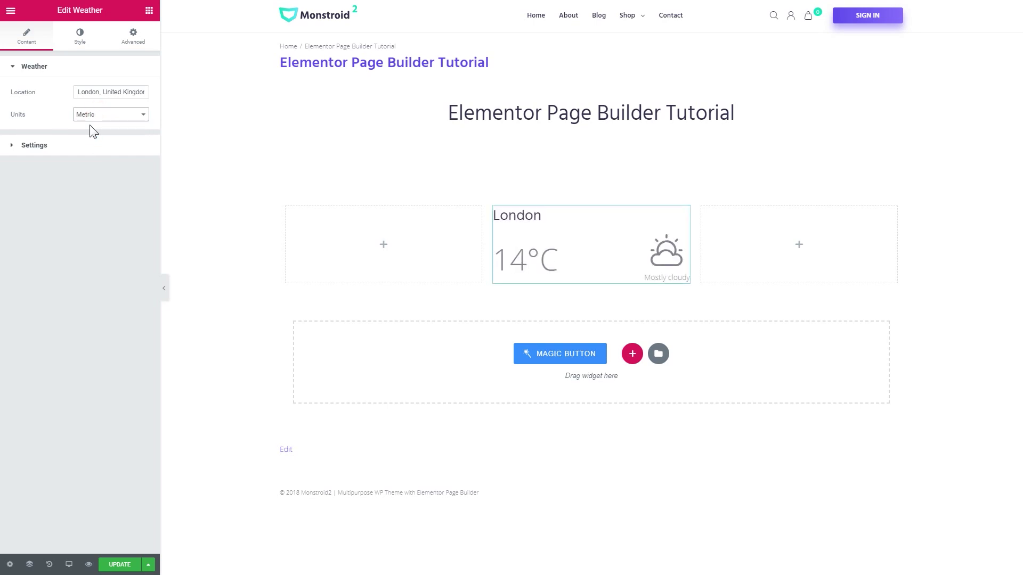
left_click(48, 68)
Turn on Show country name, Show current weather details and Show forecast weather.
left_click(46, 93)
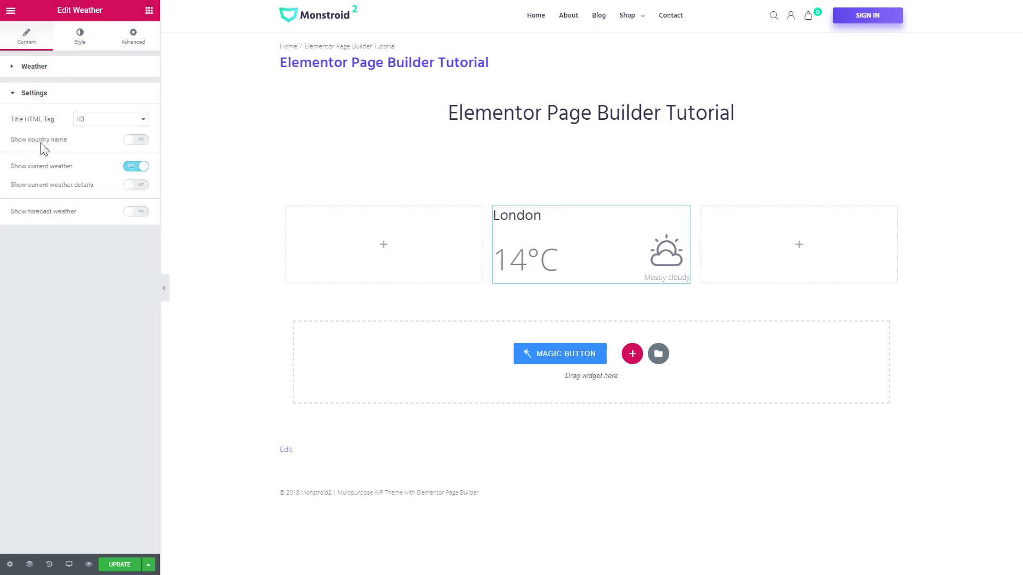
left_click(132, 142)
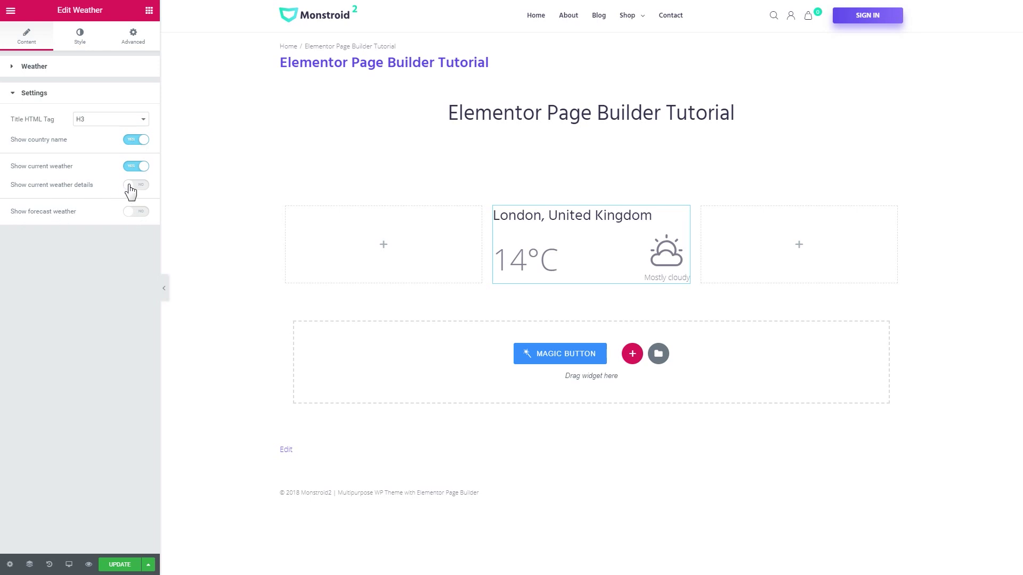
left_click(130, 187)
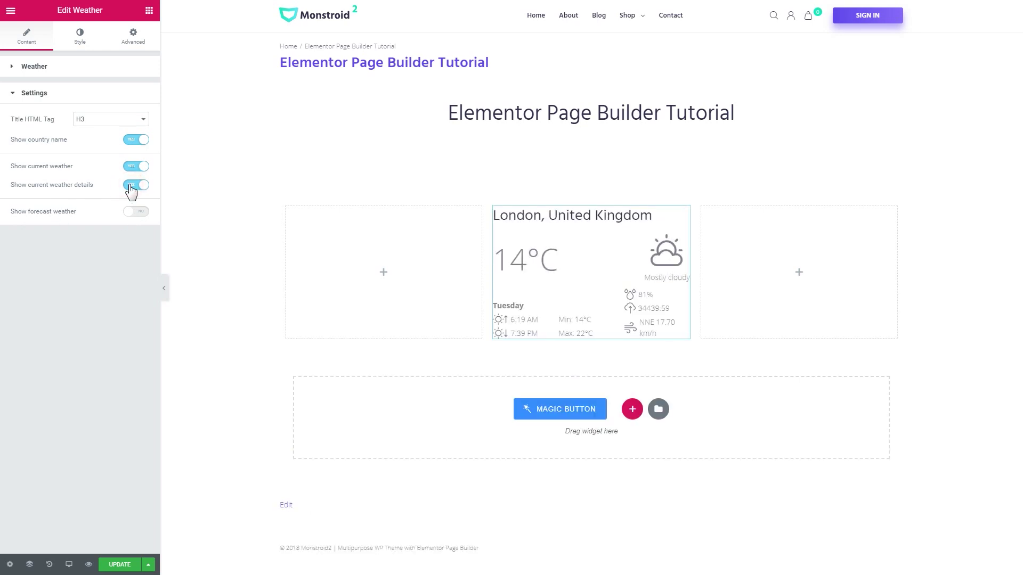
left_click(133, 212)
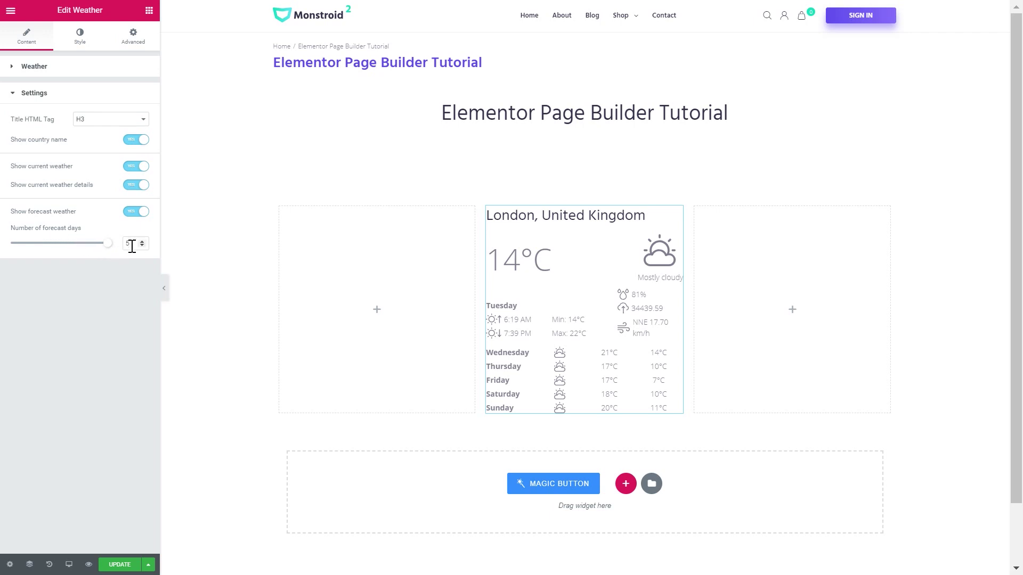
left_click(70, 98)
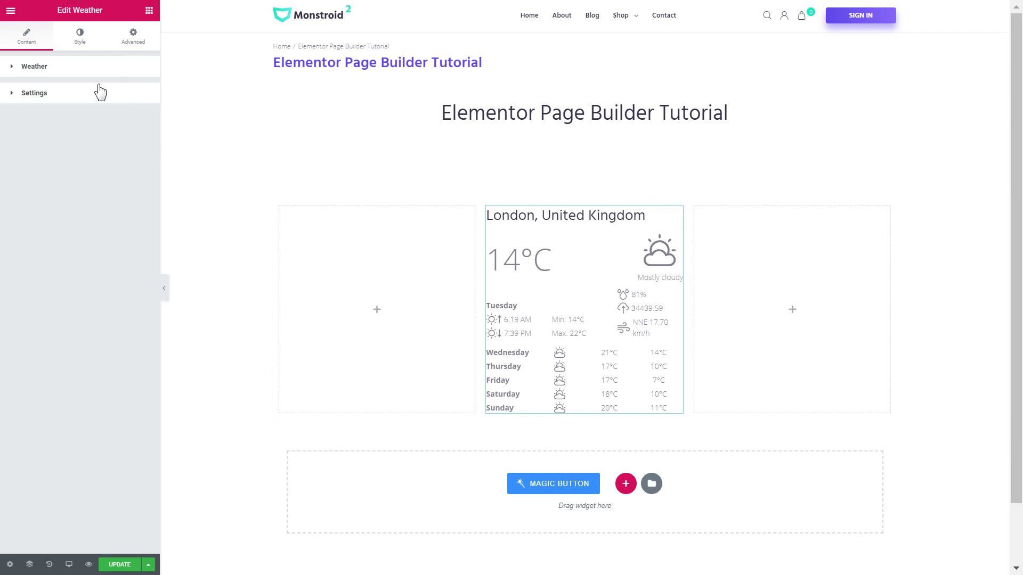
In the Advanced tab, set the widget's linked Padding to 30 px.
left_click(133, 47)
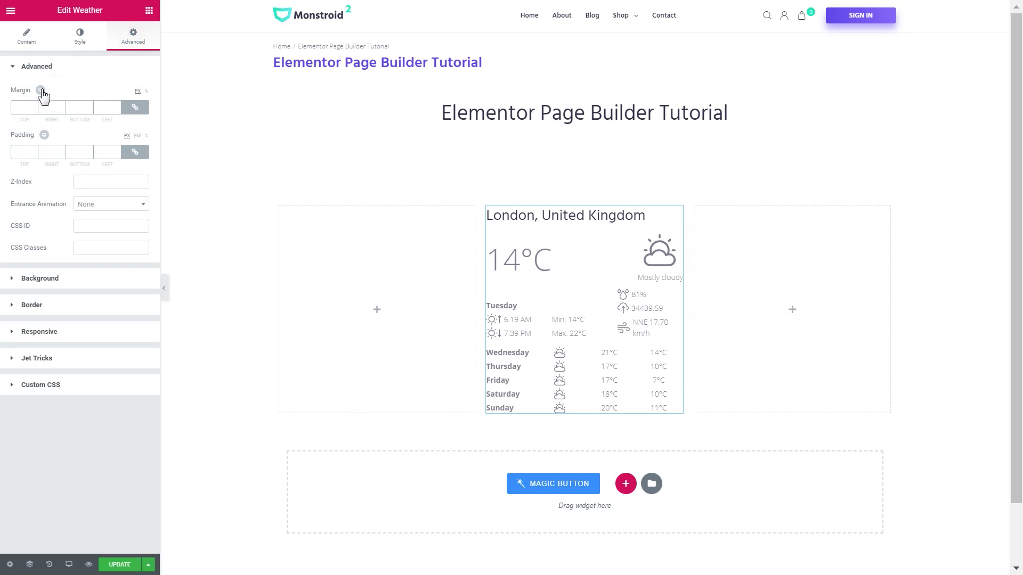
left_click(28, 152)
type("30")
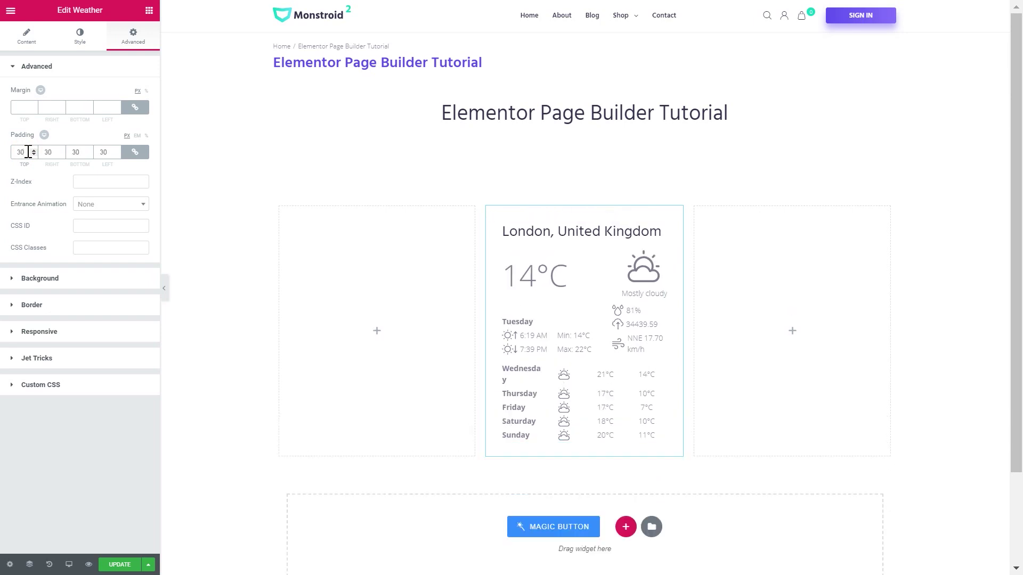
Set a Classic background using the starry night-sky image from the Media Library.
left_click(54, 72)
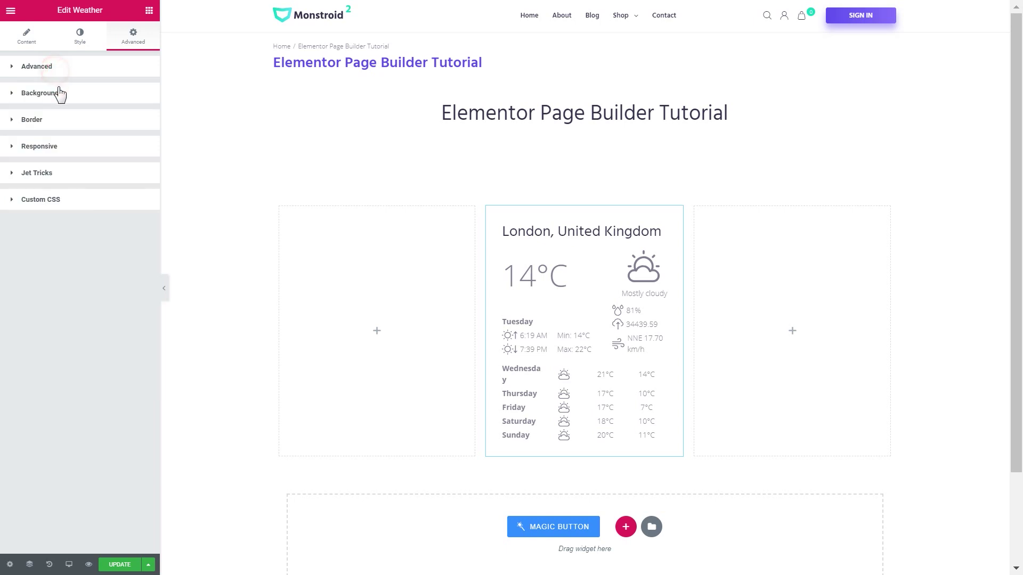
left_click(41, 95)
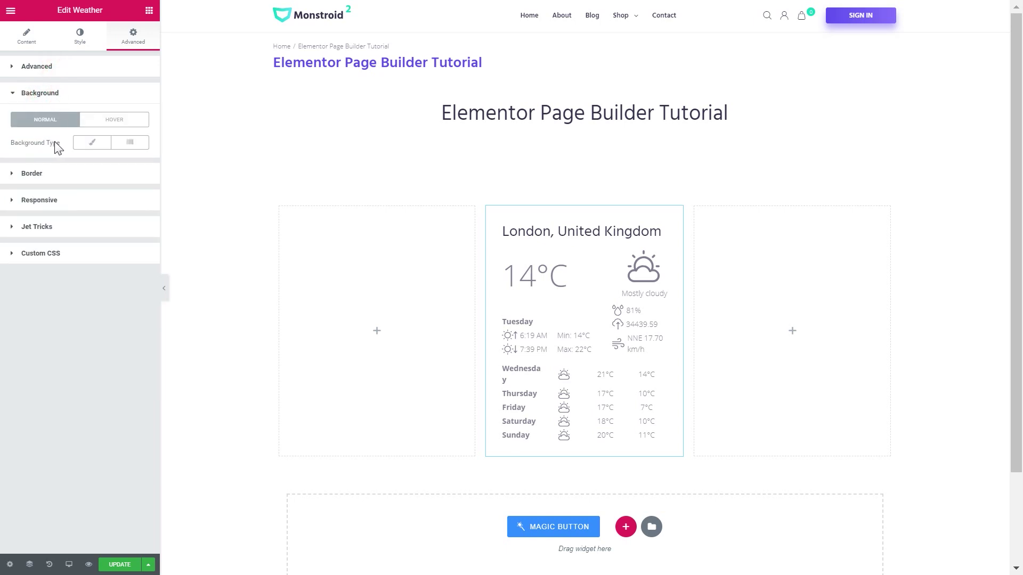
left_click(92, 146)
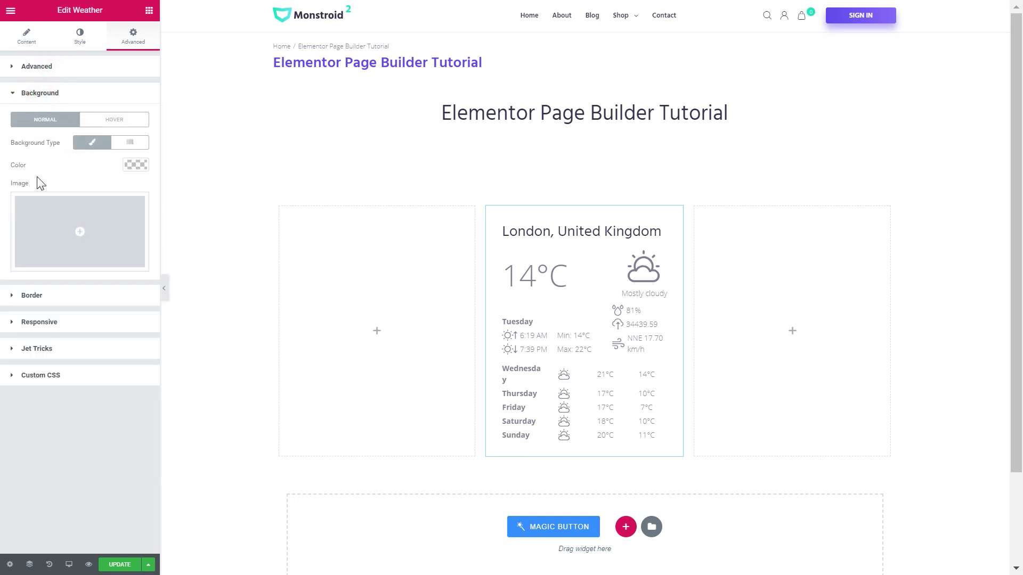
left_click(91, 220)
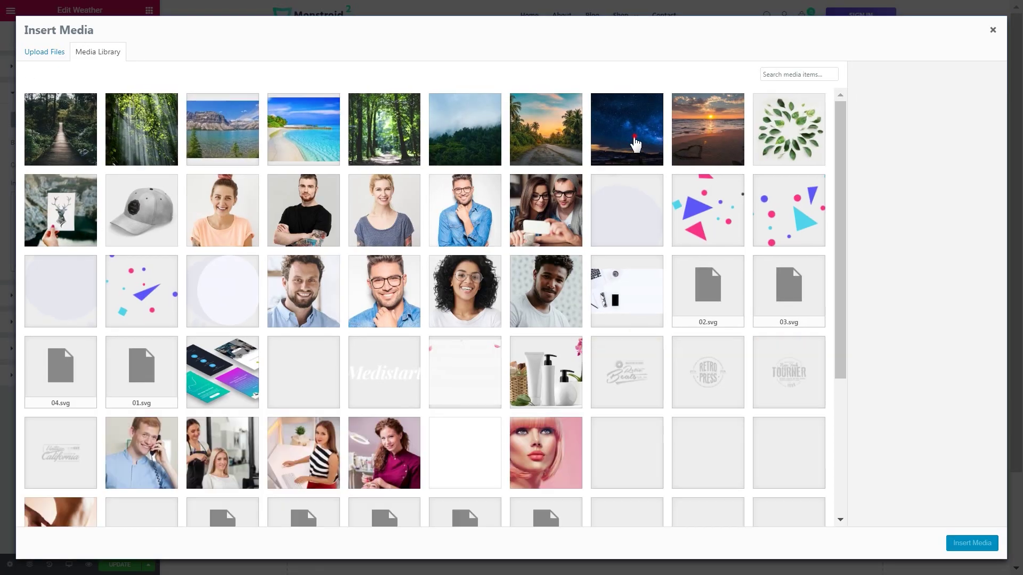
left_click(635, 144)
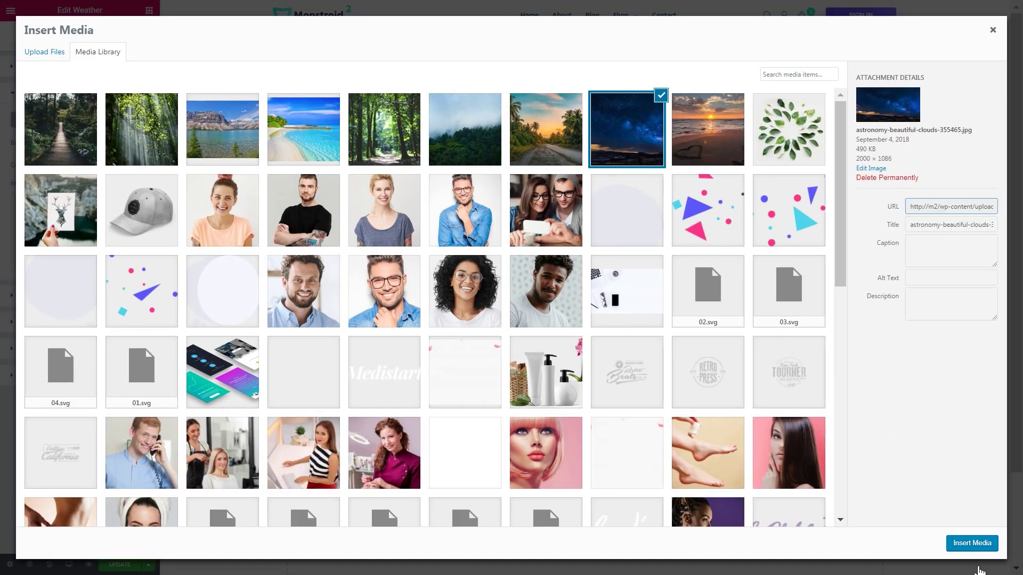
left_click(965, 544)
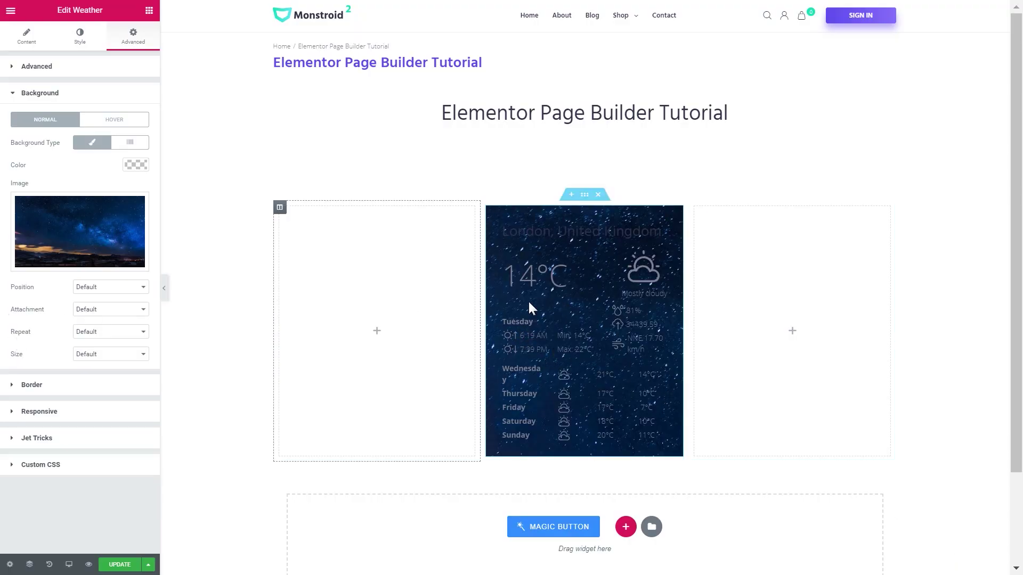
Set background Position Center Center, Attachment Scroll, Repeat No-repeat and Size Cover.
left_click(90, 292)
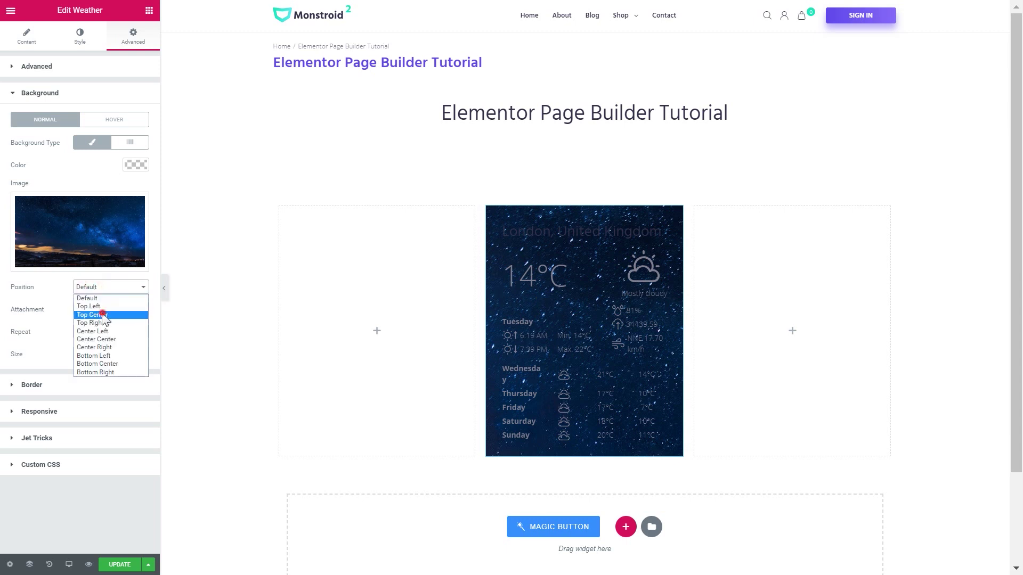
left_click(102, 311)
left_click(102, 290)
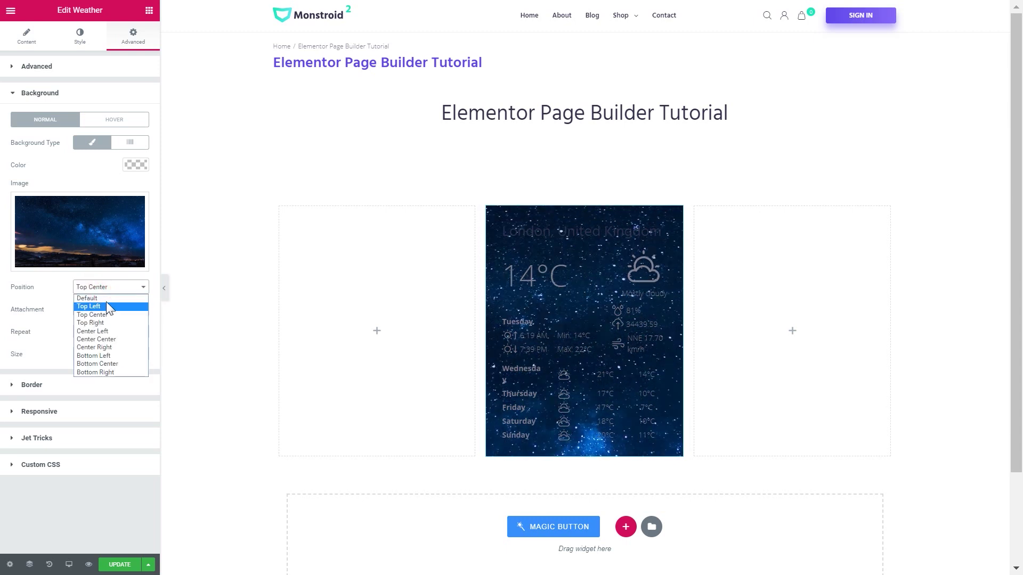
left_click(104, 340)
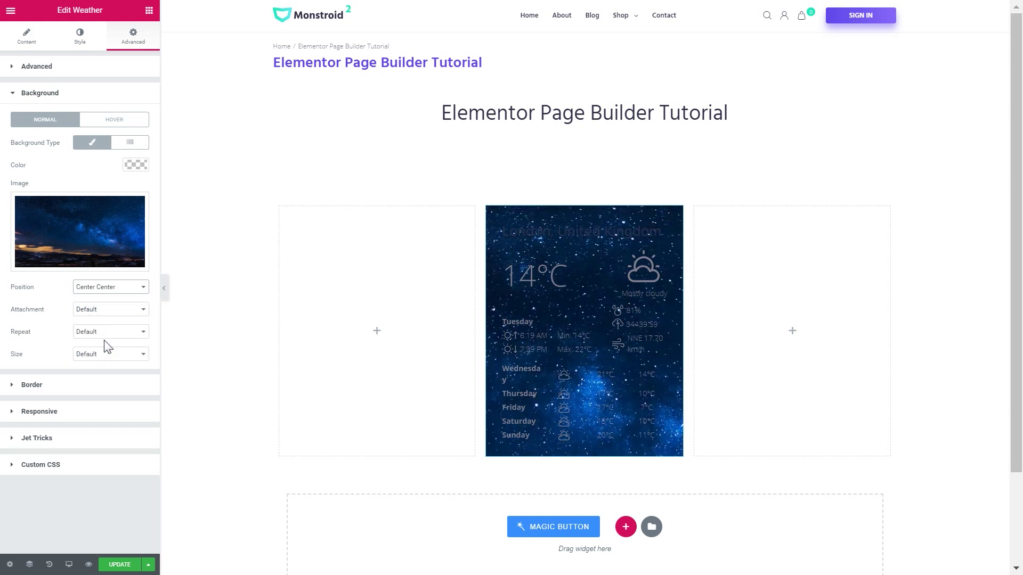
left_click(95, 311)
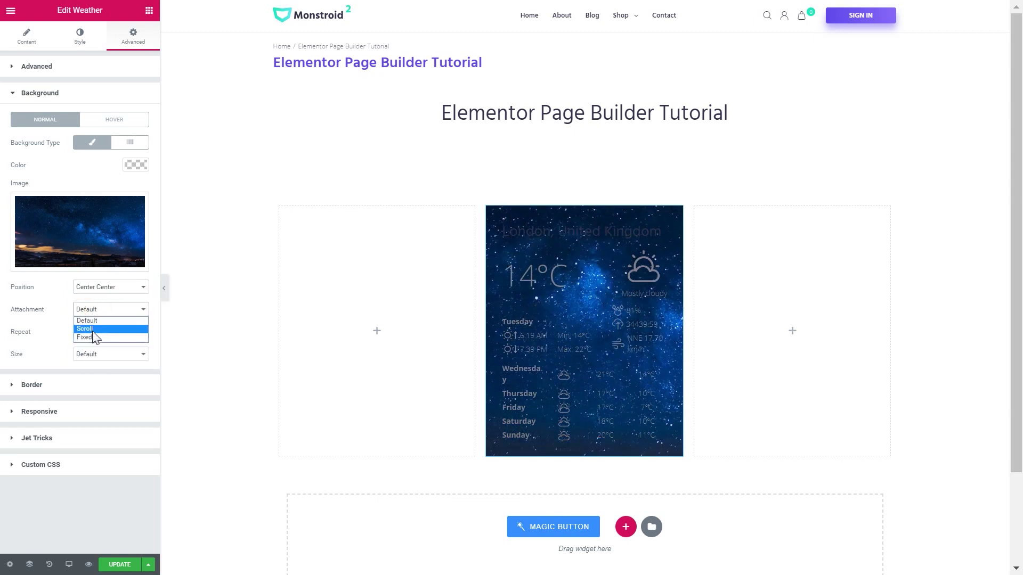
left_click(107, 330)
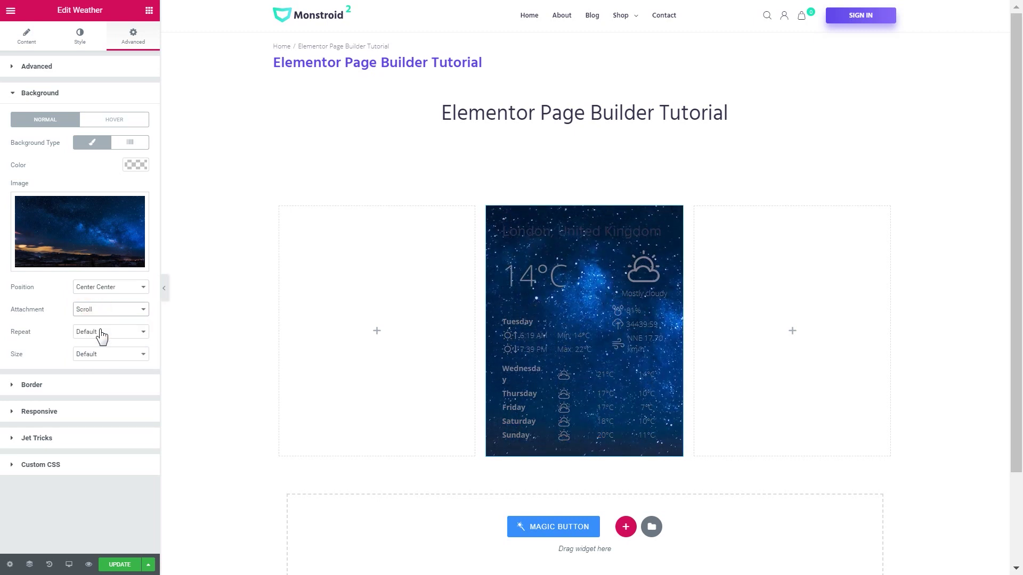
left_click(101, 332)
left_click(88, 351)
left_click(93, 354)
left_click(94, 383)
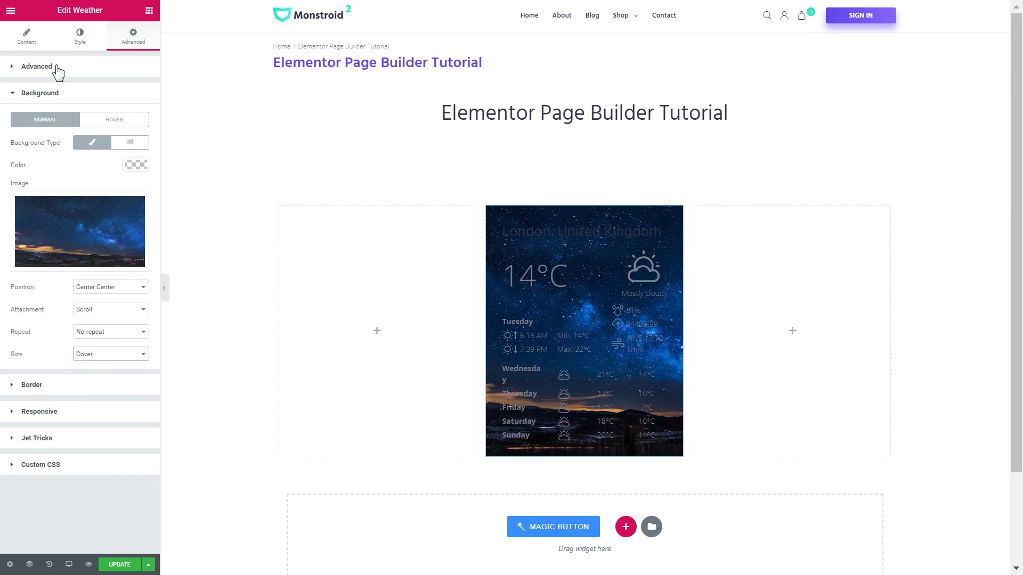
Give the widget a 5 px border radius for rounded corners.
left_click(53, 94)
left_click(47, 121)
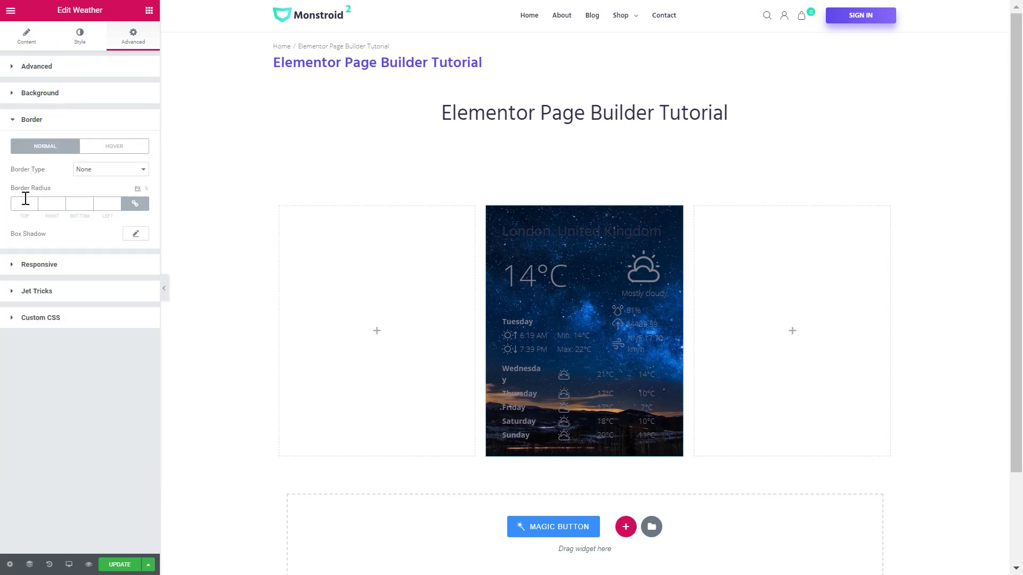
left_click(24, 200)
left_click(53, 121)
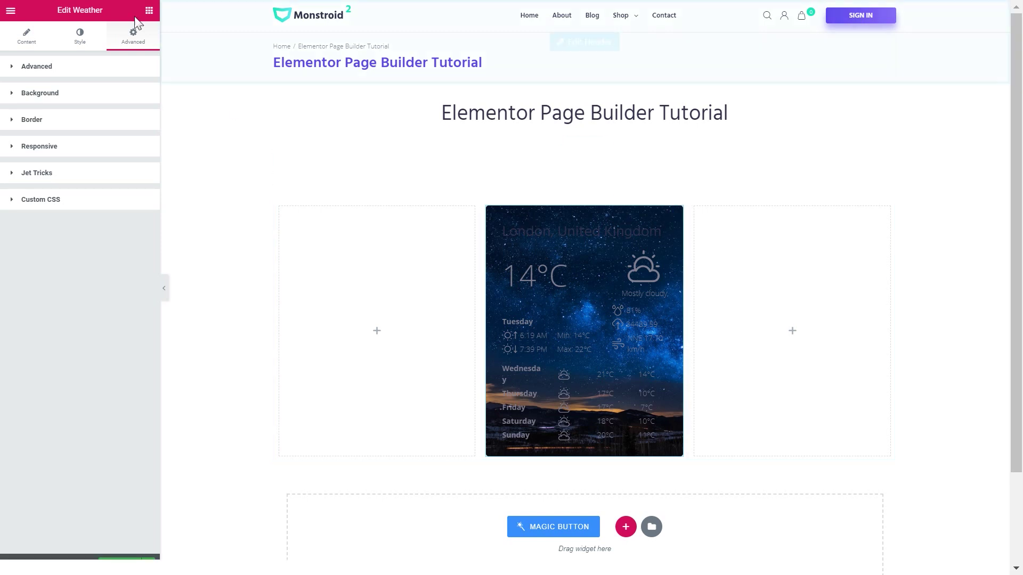
In Style > Title, set the London, United Kingdom title colour to white (#ffffff).
left_click(81, 42)
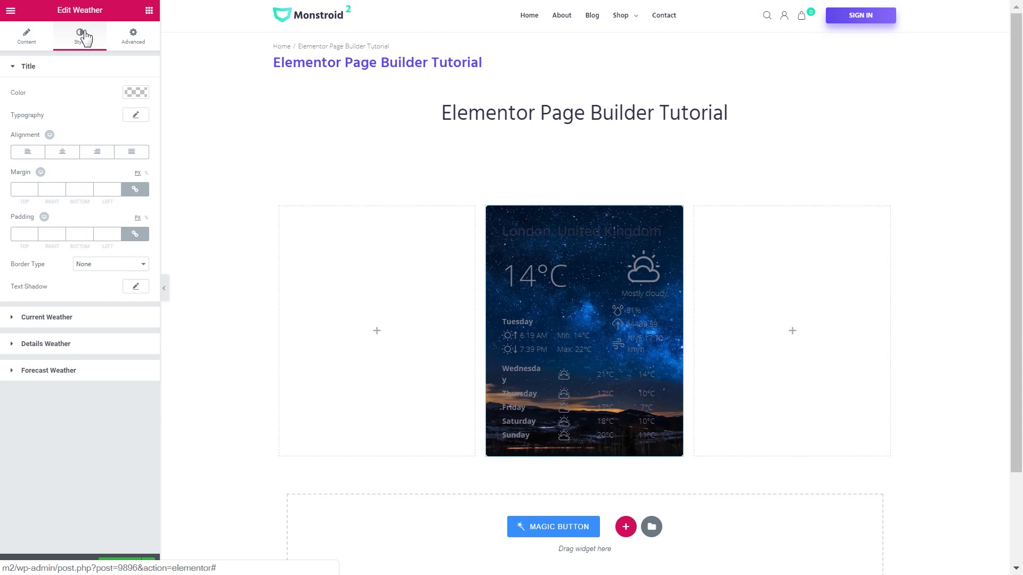
left_click(129, 91)
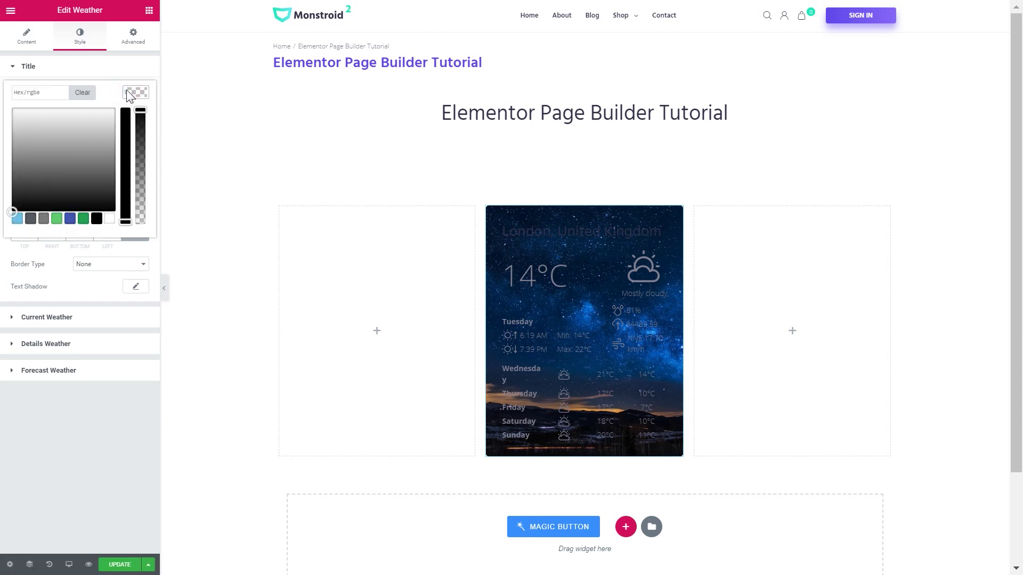
left_click(109, 218)
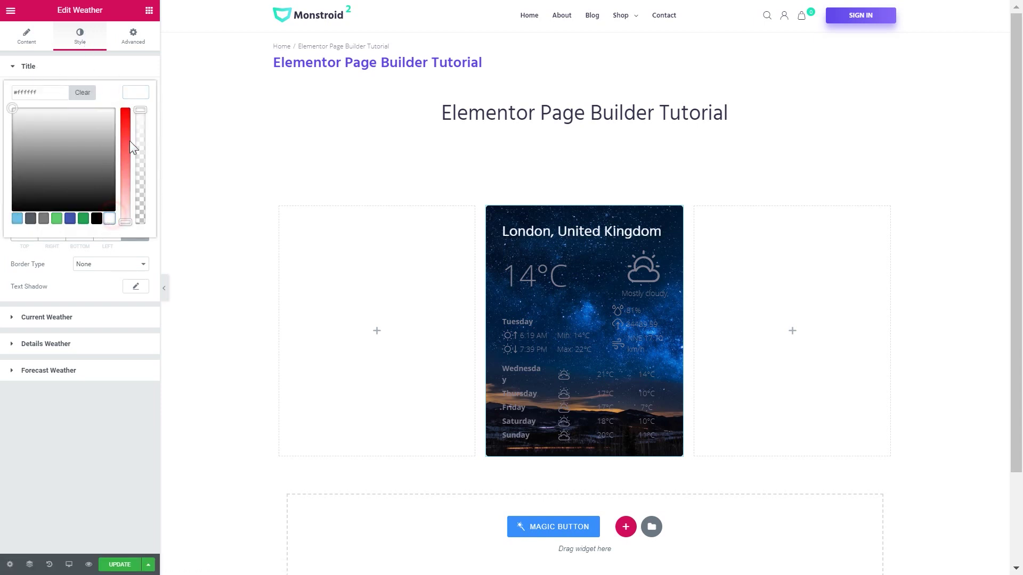
left_click(136, 97)
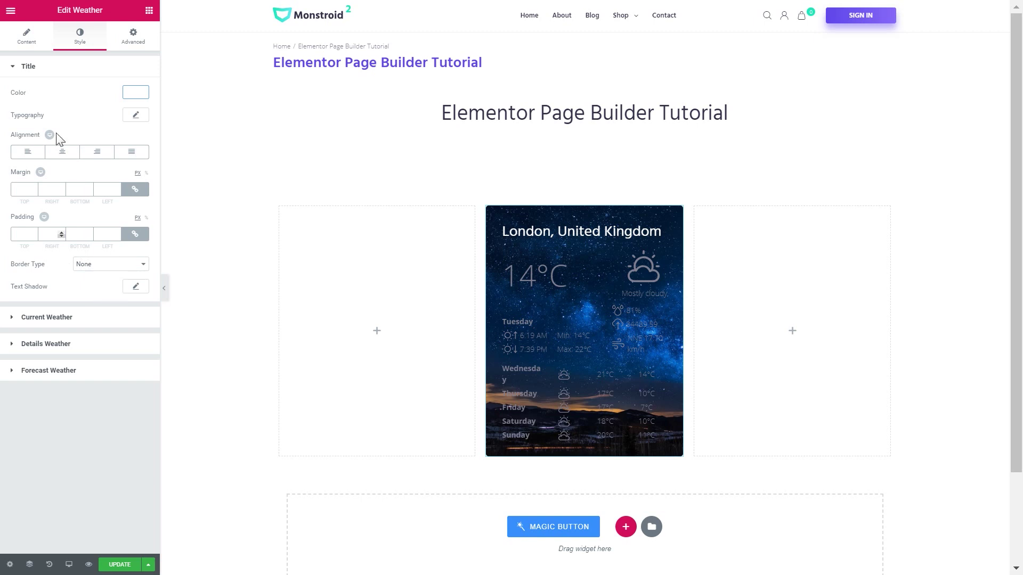
left_click(43, 72)
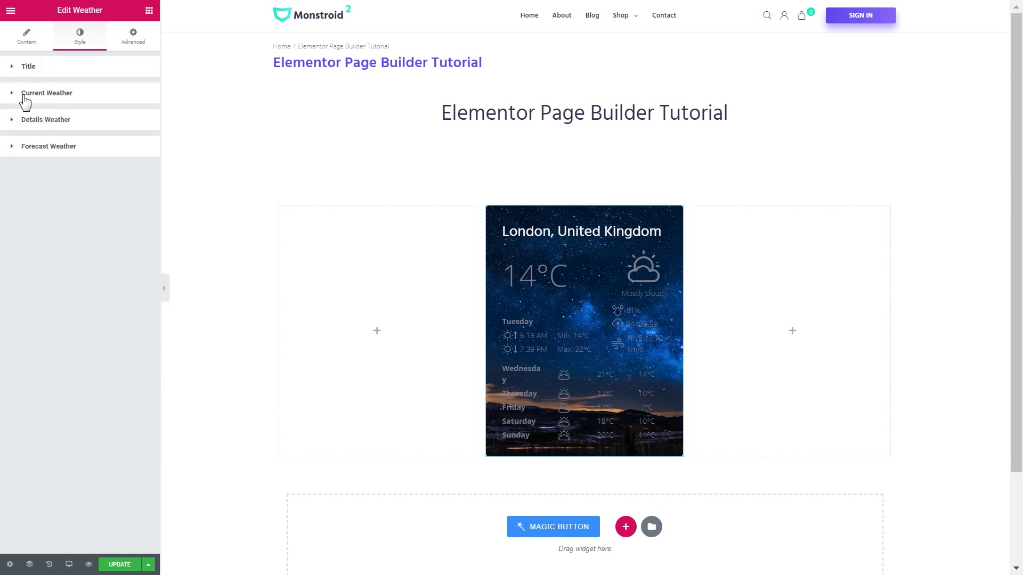
Under Current Weather, colour the temperature, weather icon and Mostly cloudy description white.
left_click(53, 96)
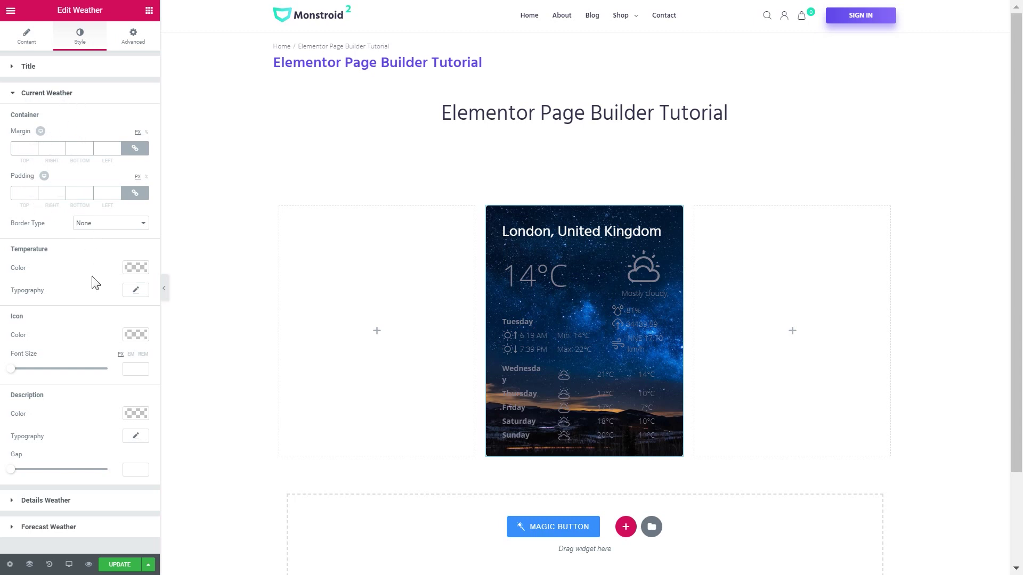
left_click(136, 267)
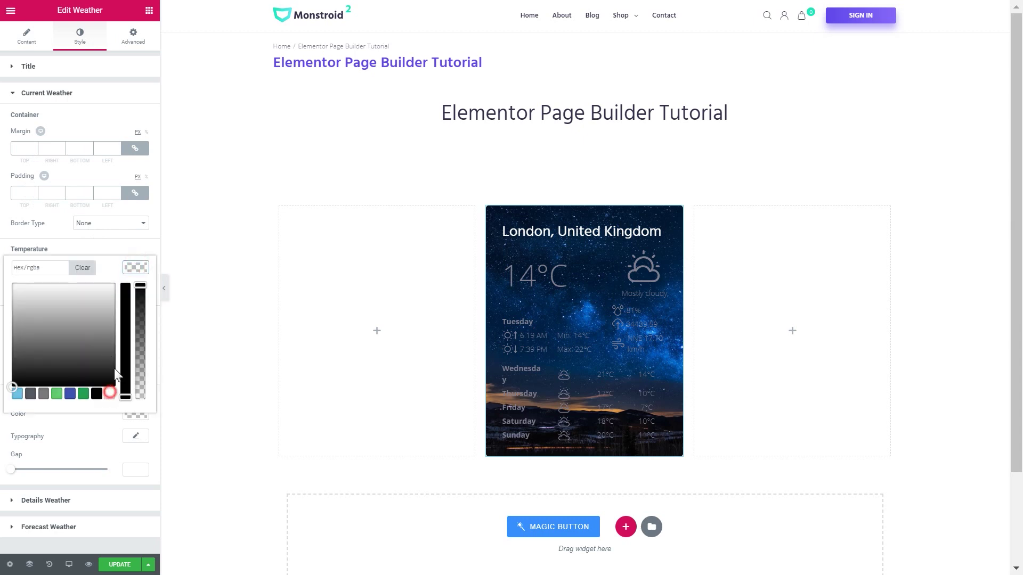
left_click(109, 393)
left_click(136, 268)
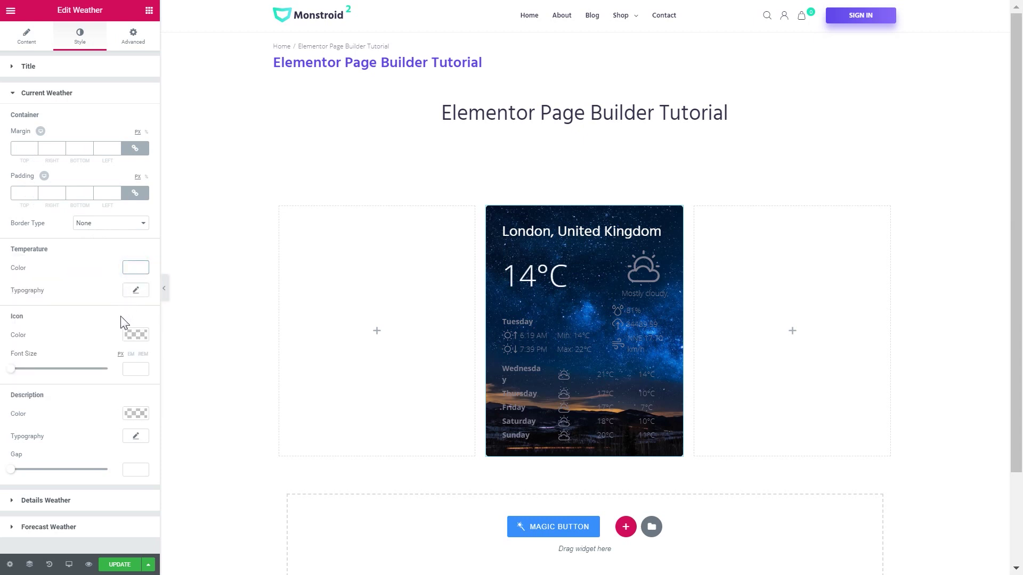
left_click(136, 335)
left_click(108, 461)
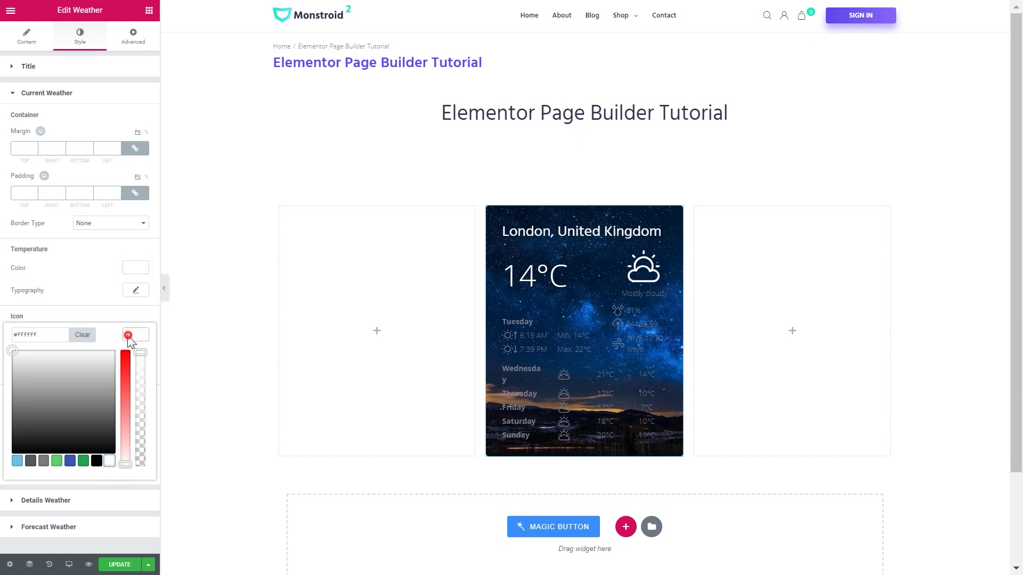
left_click(136, 334)
left_click(135, 414)
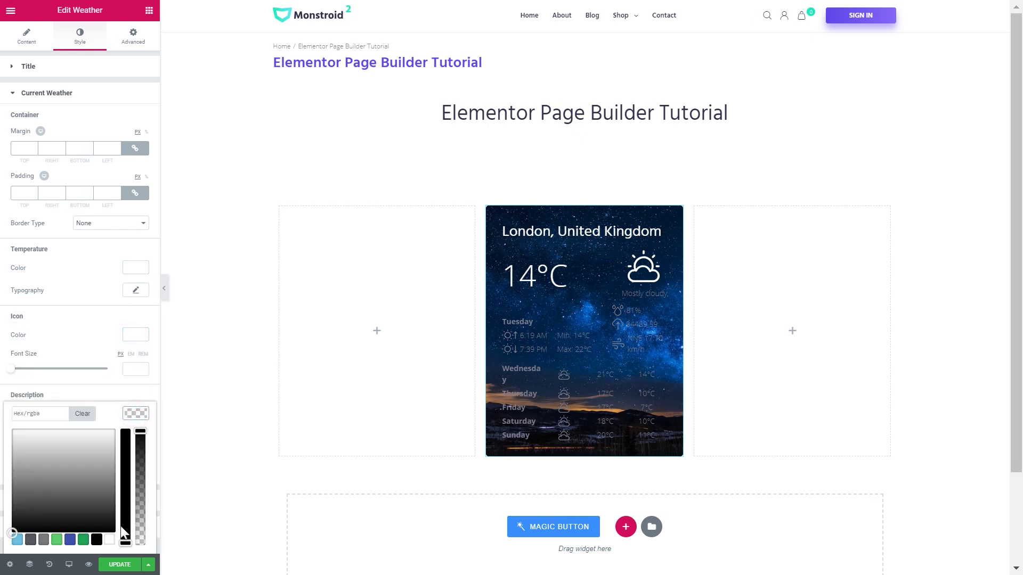
left_click(110, 539)
left_click(132, 416)
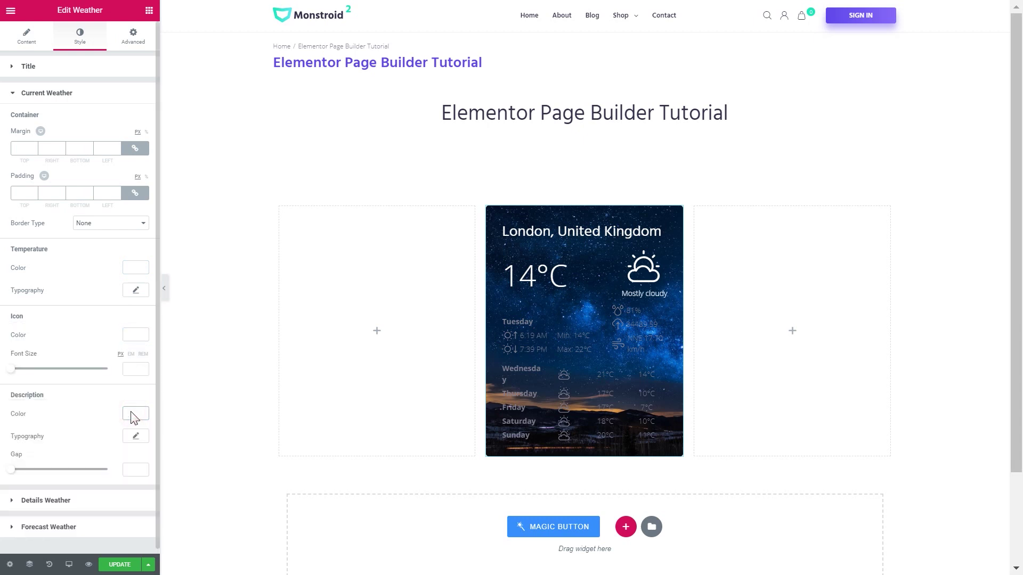
Set Gap 7, Icon Font Size 84, and unlinked right and left margins of 30 px.
left_click_drag(11, 470, 33, 470)
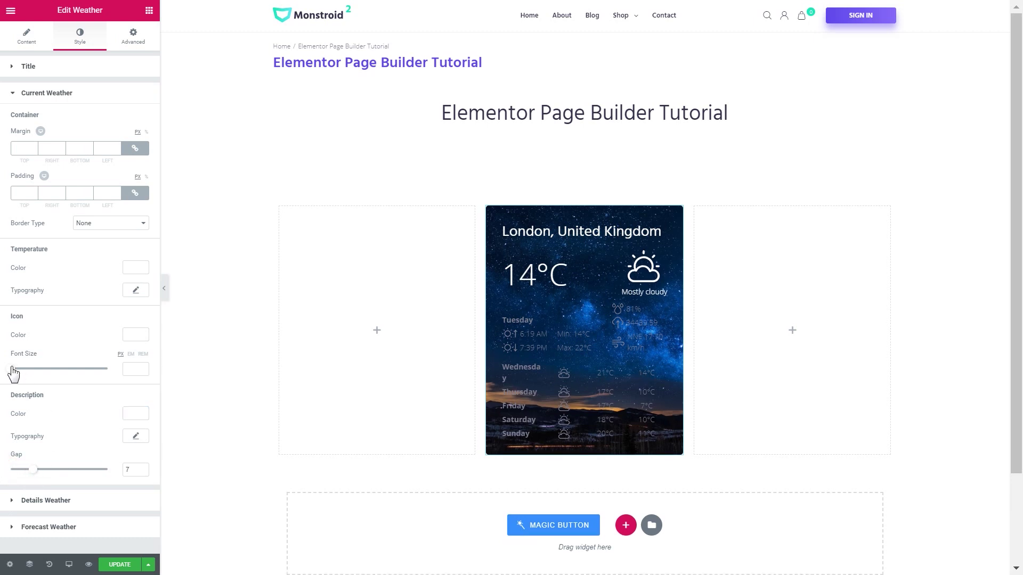
left_click_drag(14, 369, 53, 373)
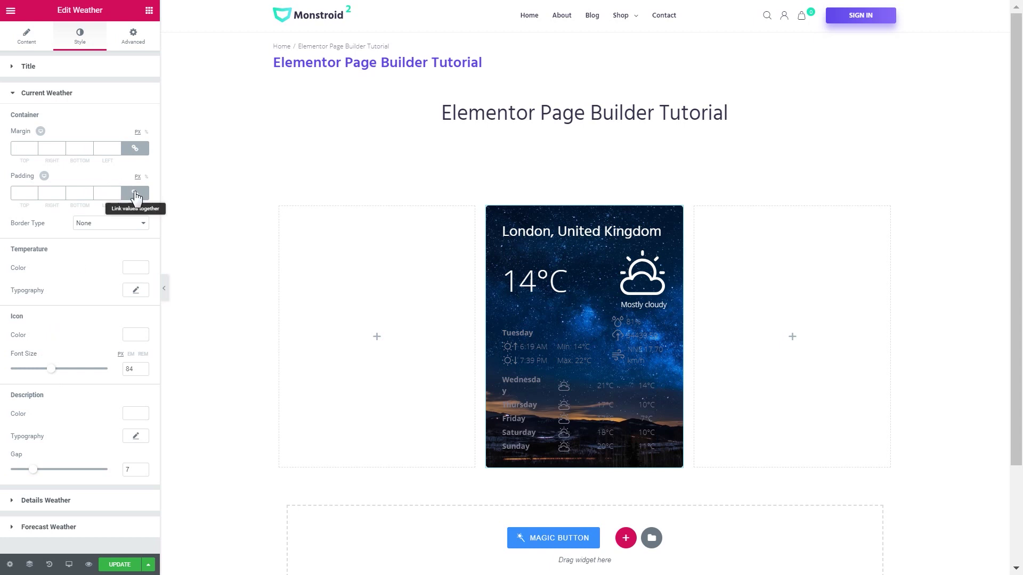
left_click(137, 149)
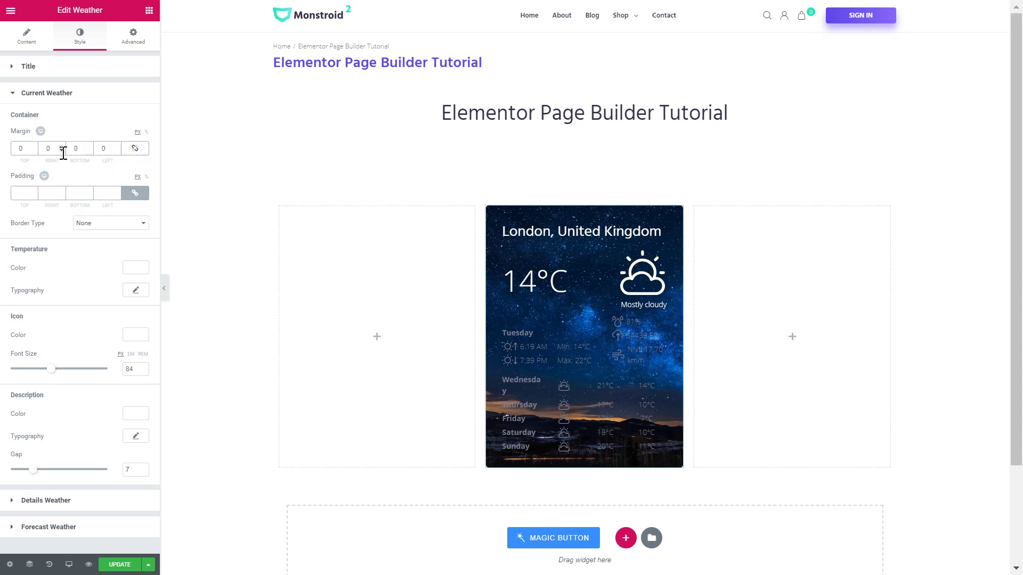
left_click(57, 148)
type("30")
left_click(104, 148)
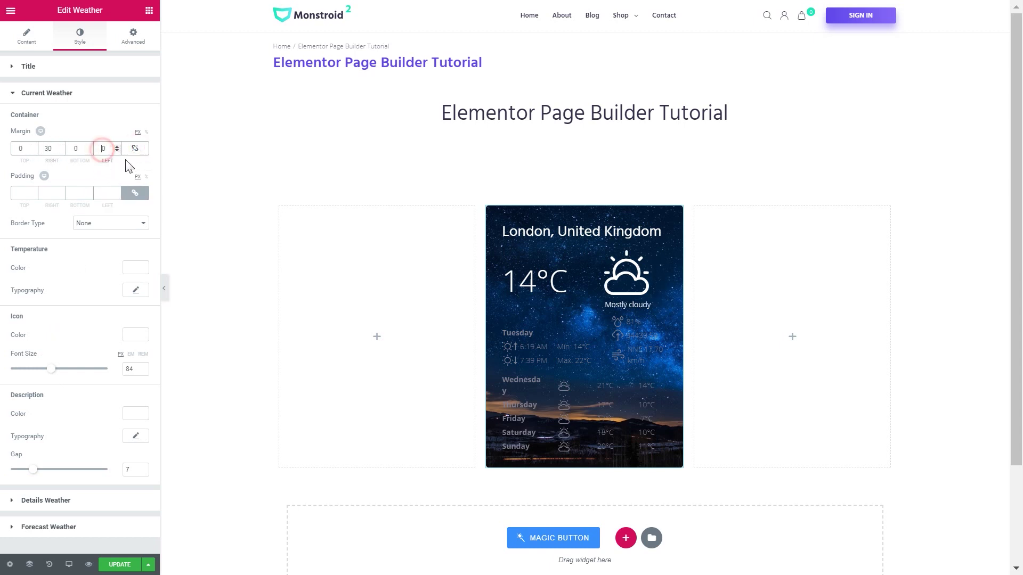
type("30")
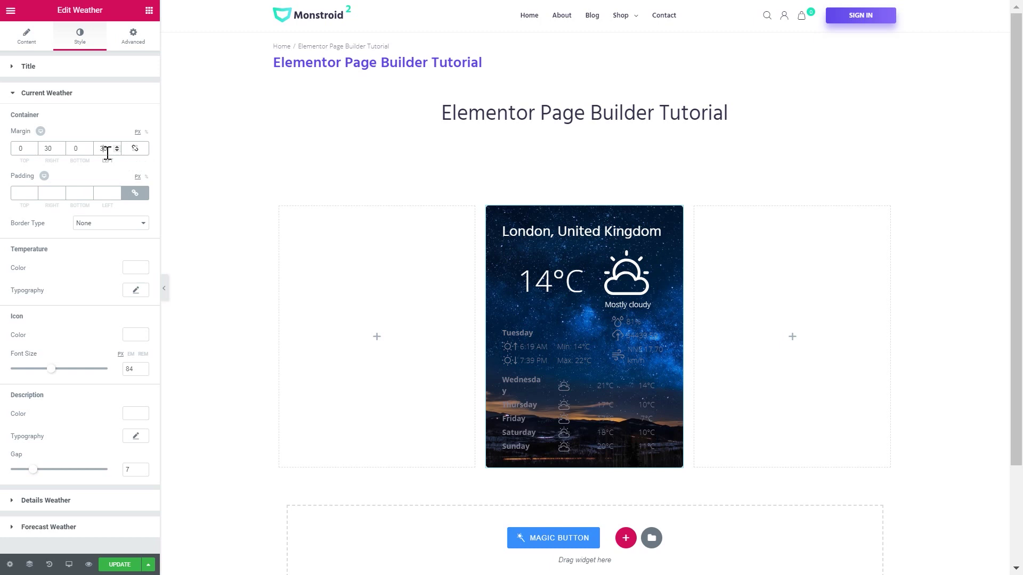
left_click(73, 94)
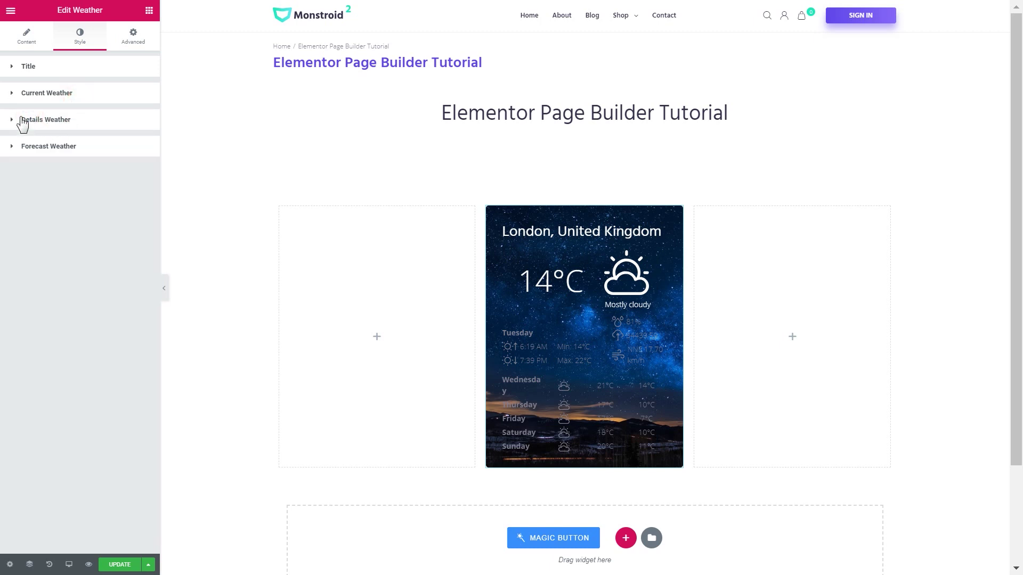
Under Details Weather, unlink Margin and set the top margin to 30 px.
left_click(17, 121)
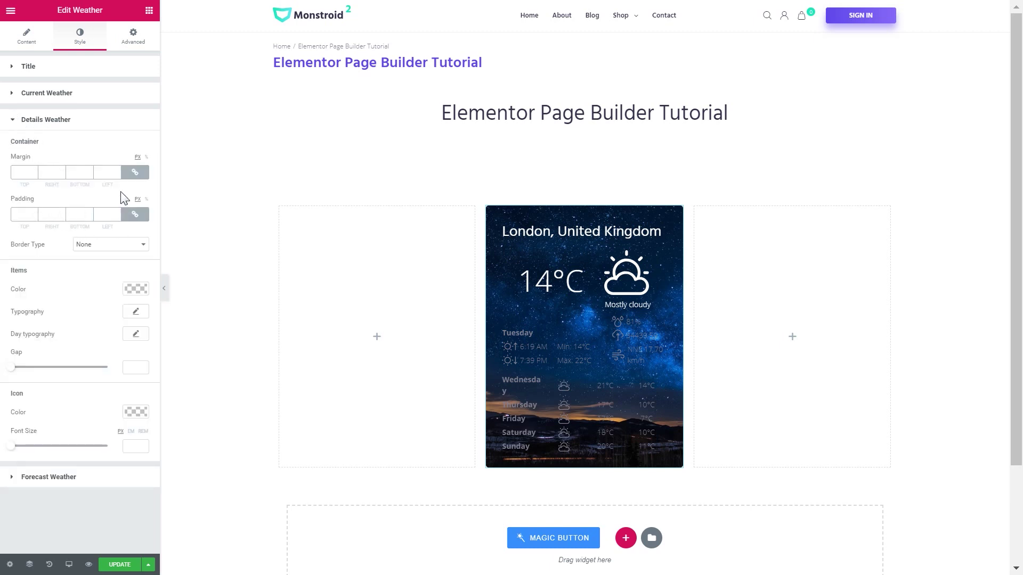
left_click(123, 173)
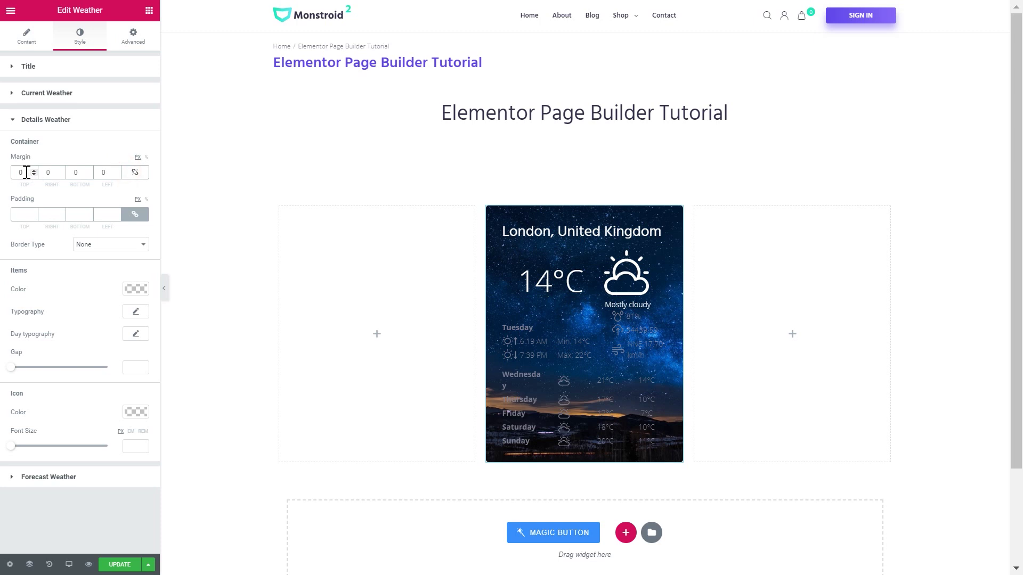
double_click(13, 173)
type("30")
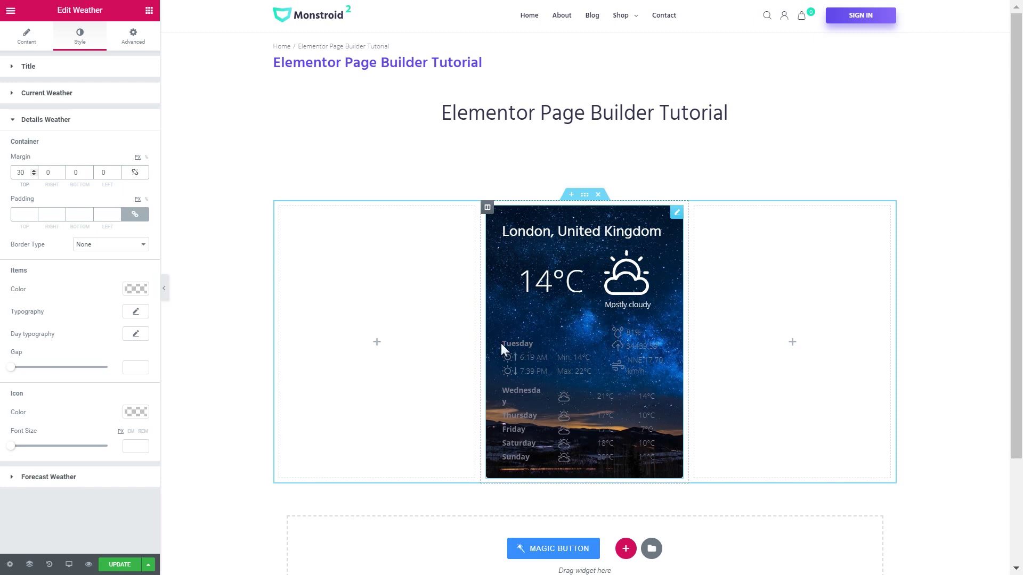
Add a solid 1 px top border coloured rgba(255,255,255,0.5).
left_click(101, 246)
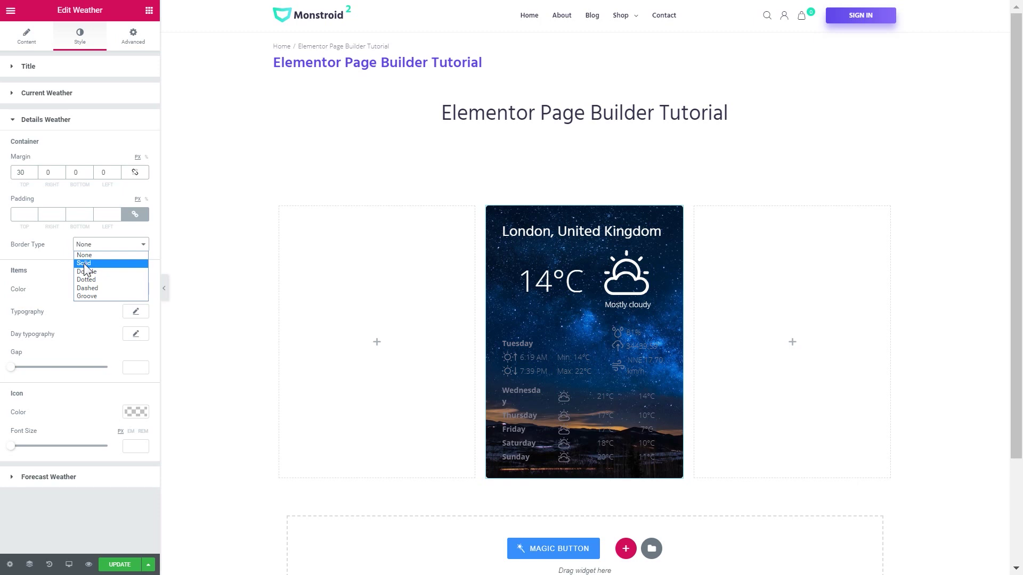
left_click(84, 263)
left_click(137, 277)
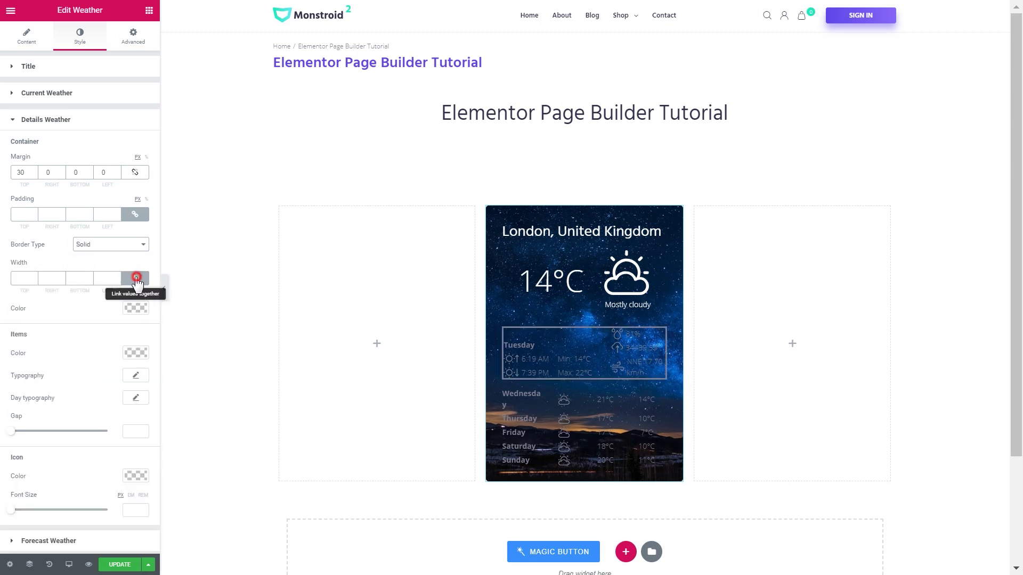
double_click(22, 278)
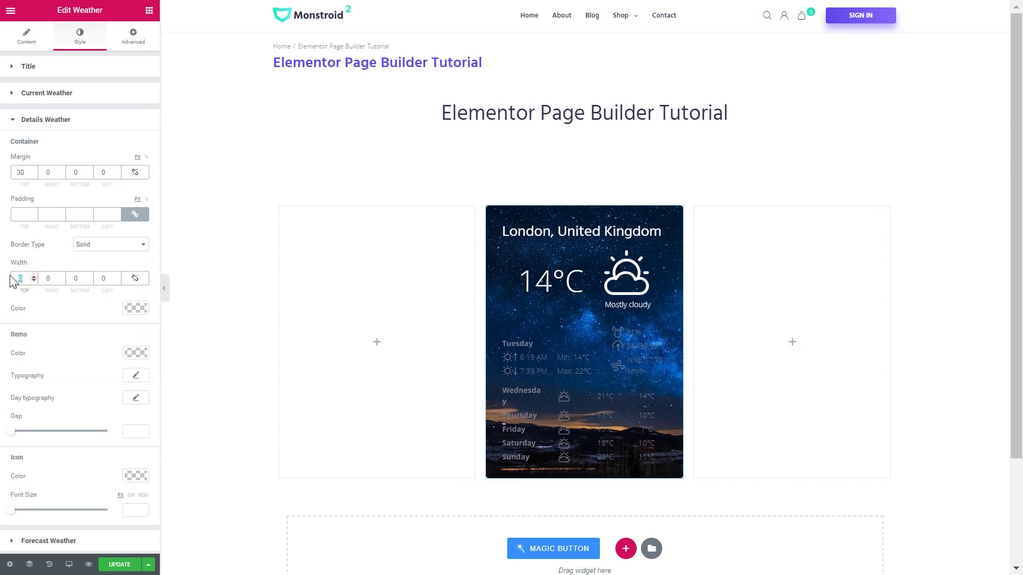
type("1")
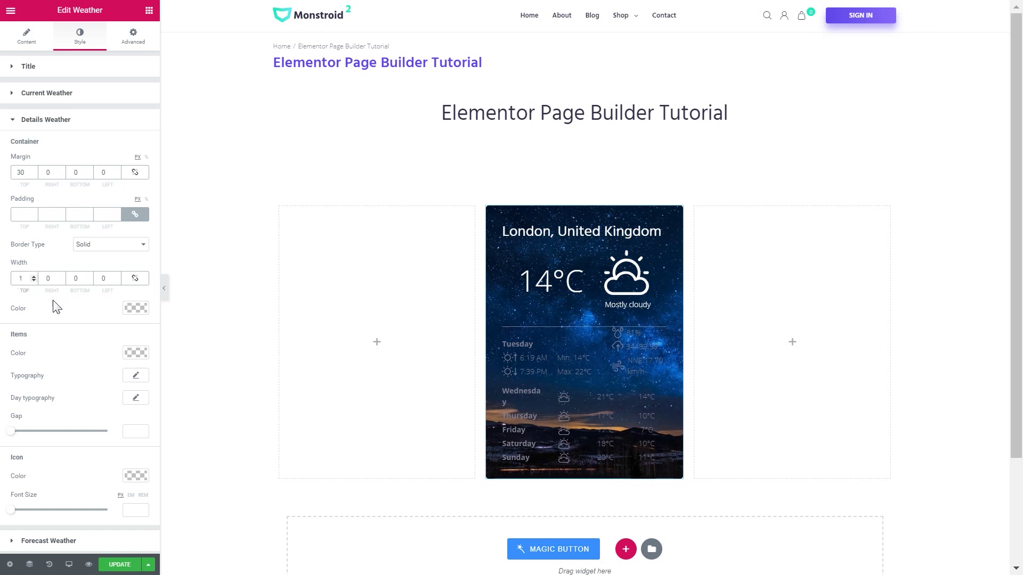
left_click(133, 313)
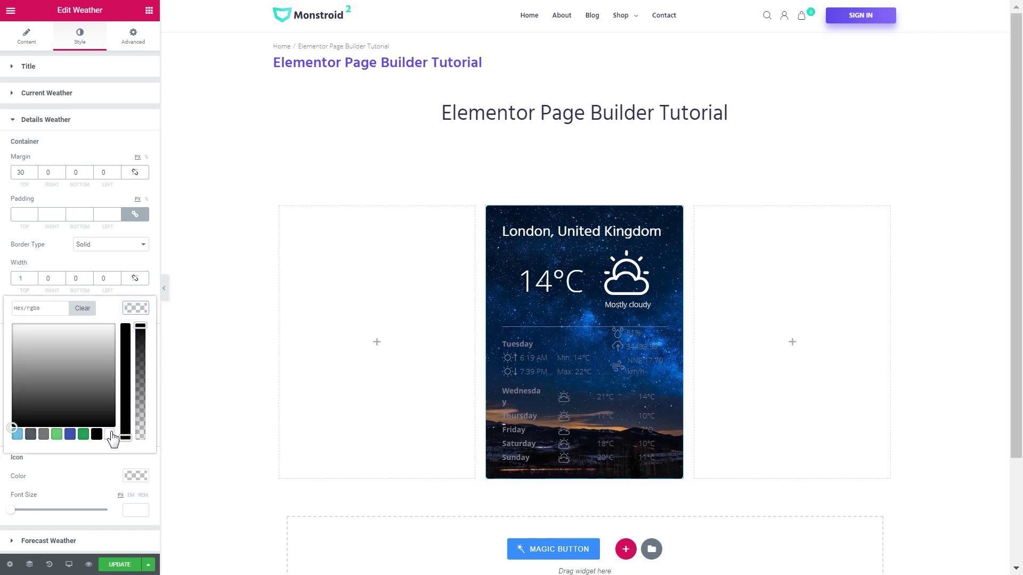
left_click(128, 324)
left_click(130, 308)
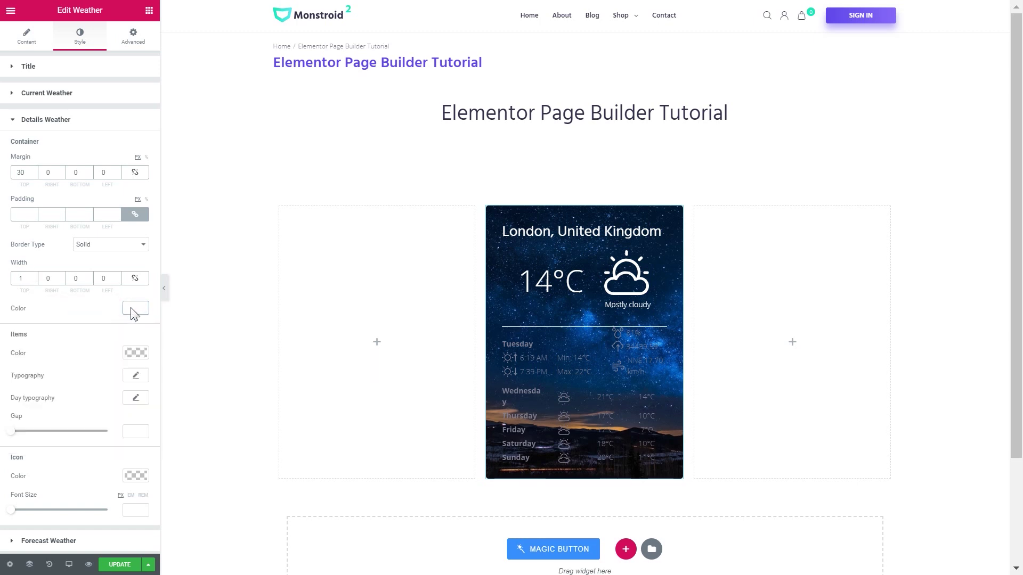
left_click(131, 312)
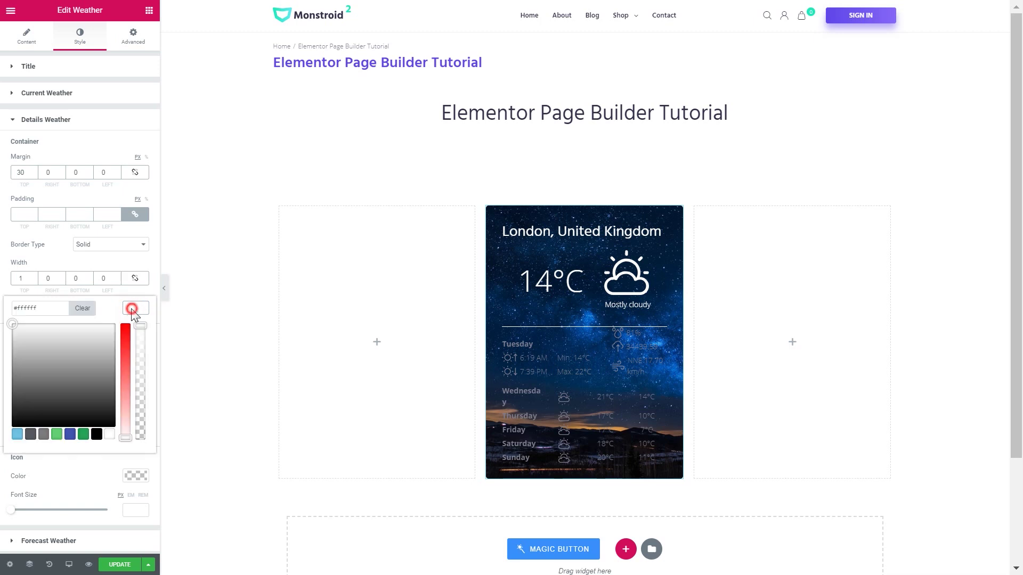
left_click(138, 376)
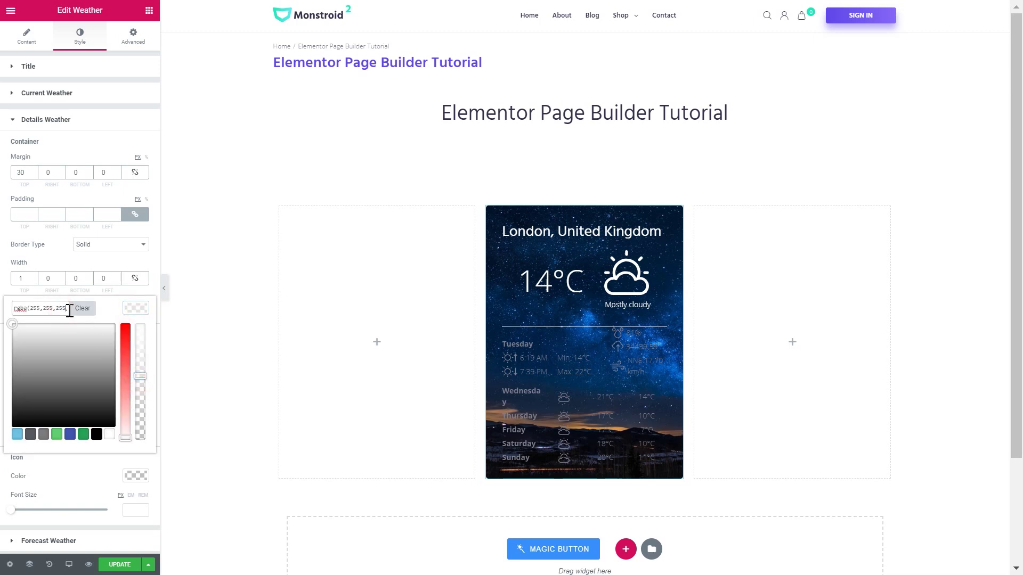
left_click(69, 310)
key("BackSpace")
left_click(136, 309)
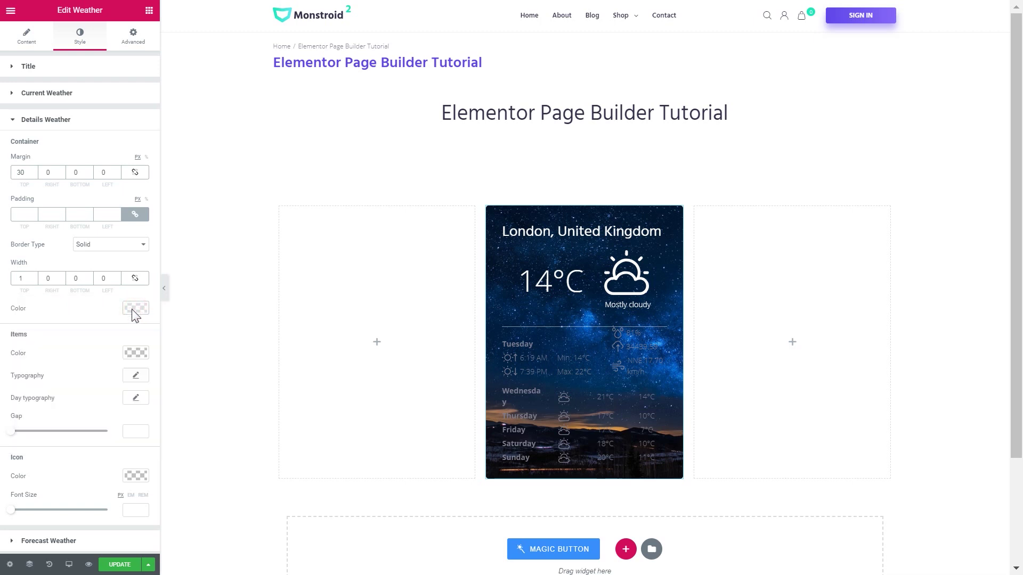
Unlink Padding and set the details top padding to 20 px.
left_click(134, 215)
double_click(21, 215)
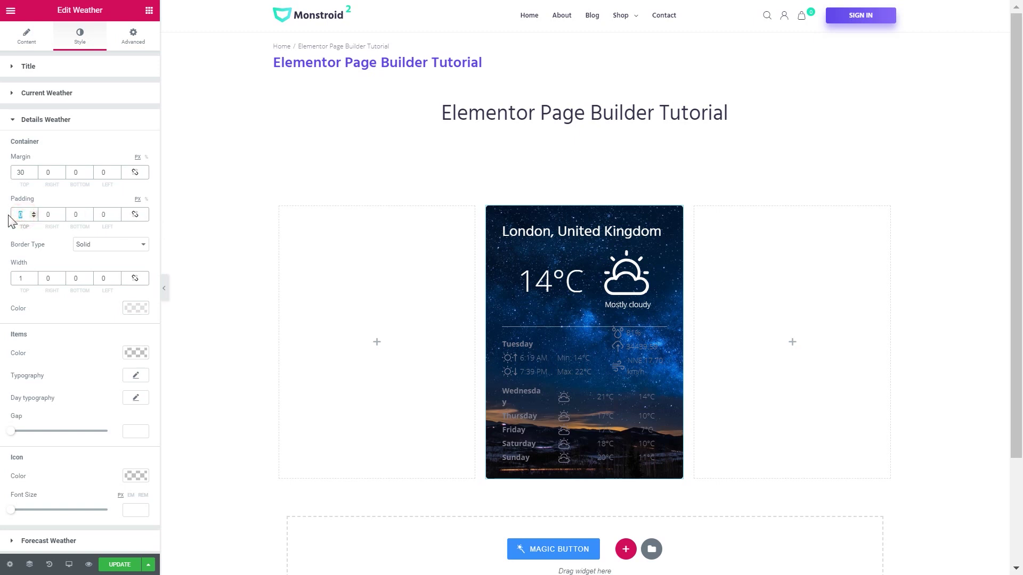
type("20")
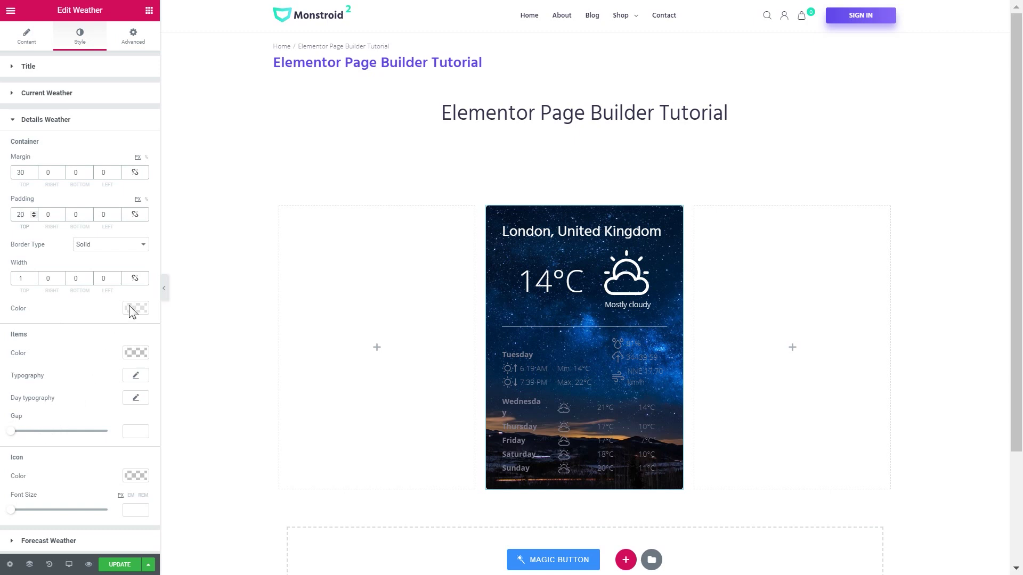
Make the detail items white, add a small gap and enlarge their icons to 22 px.
left_click(126, 354)
left_click(109, 479)
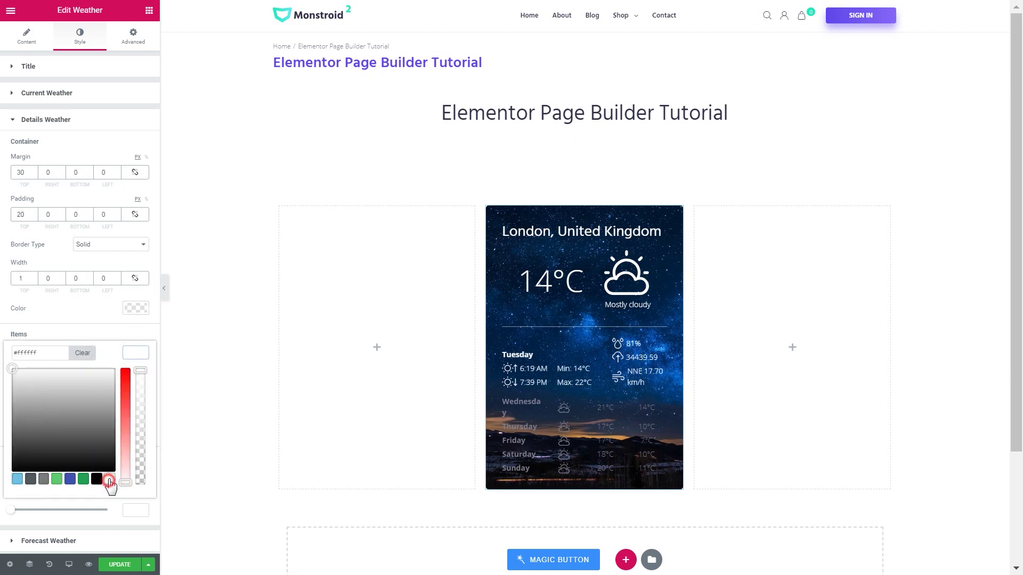
left_click(137, 353)
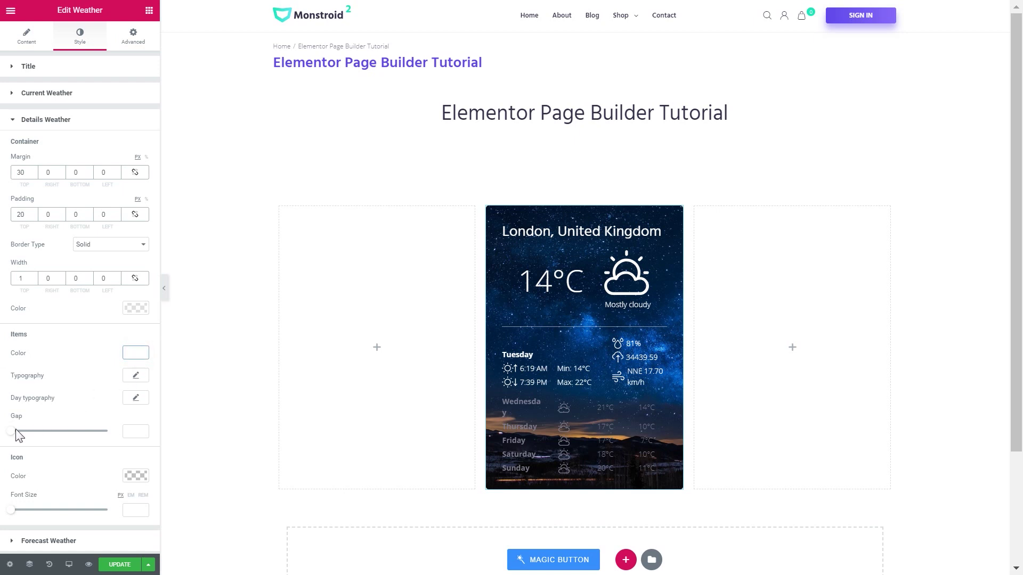
left_click_drag(16, 431, 24, 438)
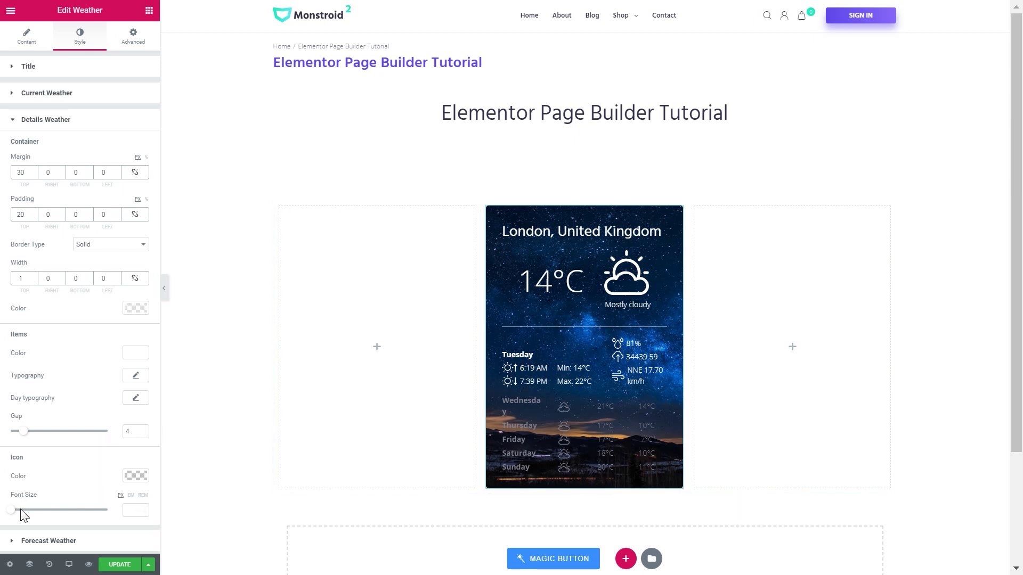
left_click_drag(13, 511, 30, 514)
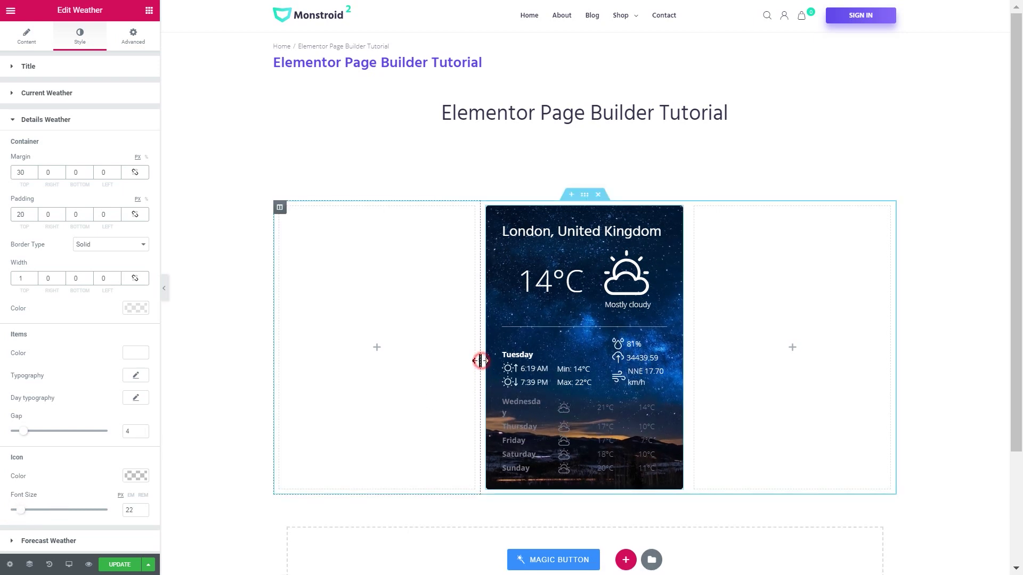
Drag the middle column's left and right borders outward to widen it.
left_click_drag(480, 360, 470, 359)
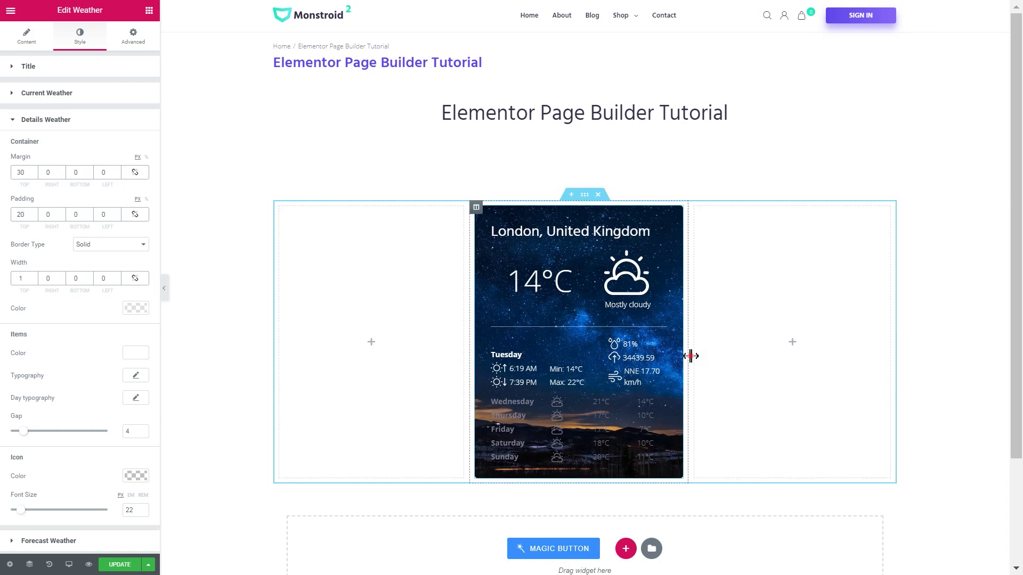
left_click_drag(689, 356, 700, 357)
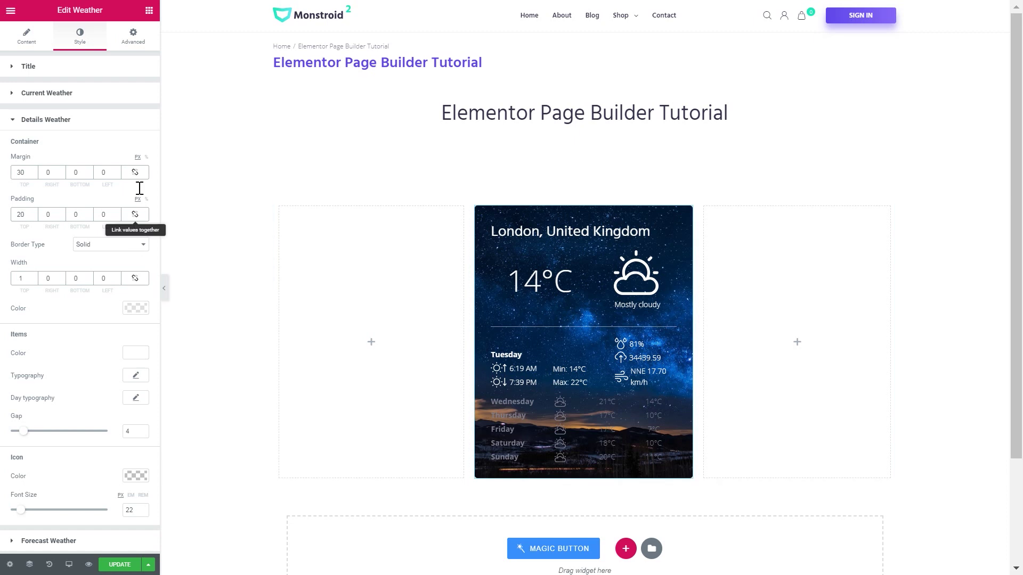
left_click(53, 119)
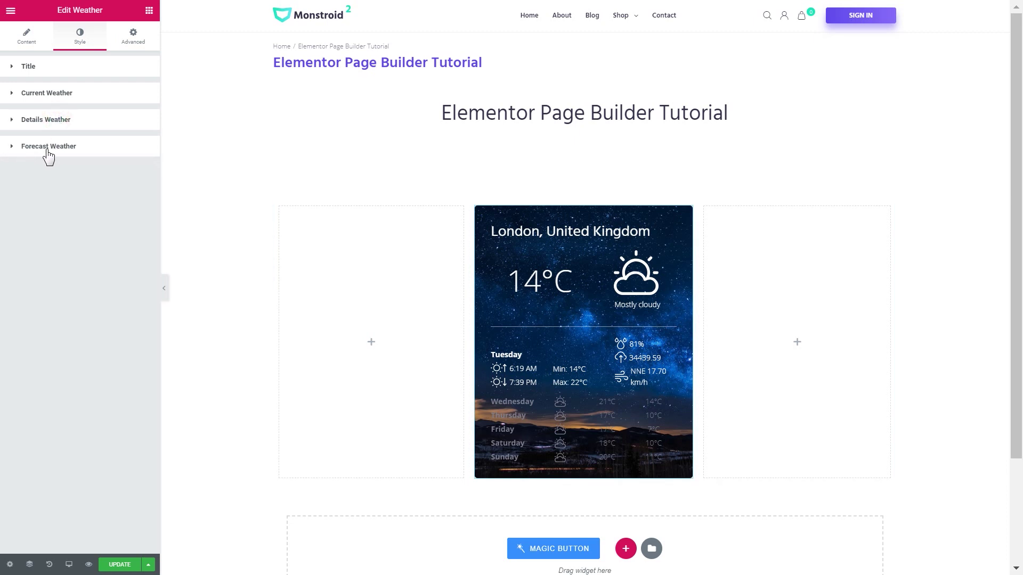
Under Forecast Weather, set the Items Color to white.
left_click(47, 148)
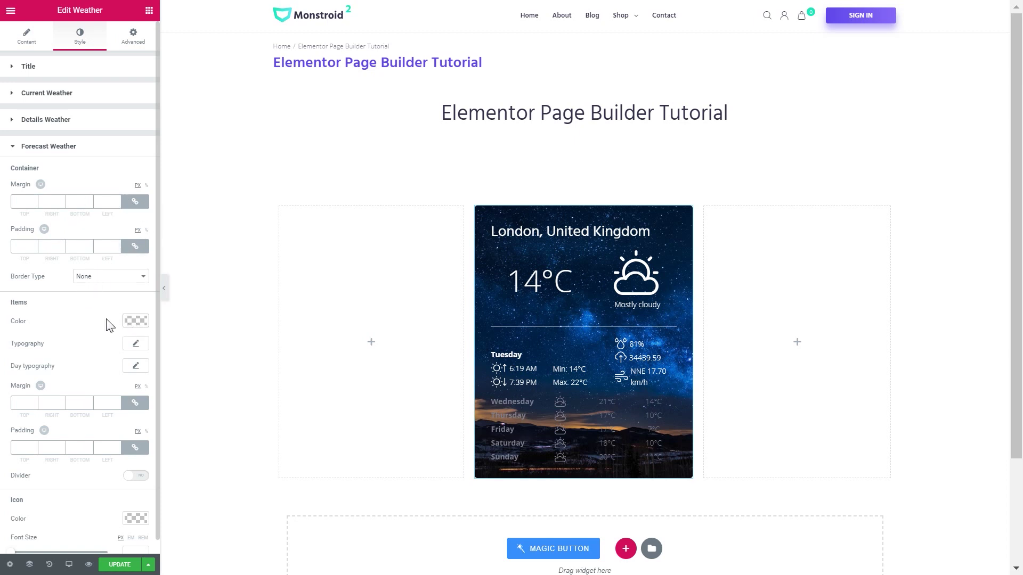
left_click(136, 322)
left_click(109, 455)
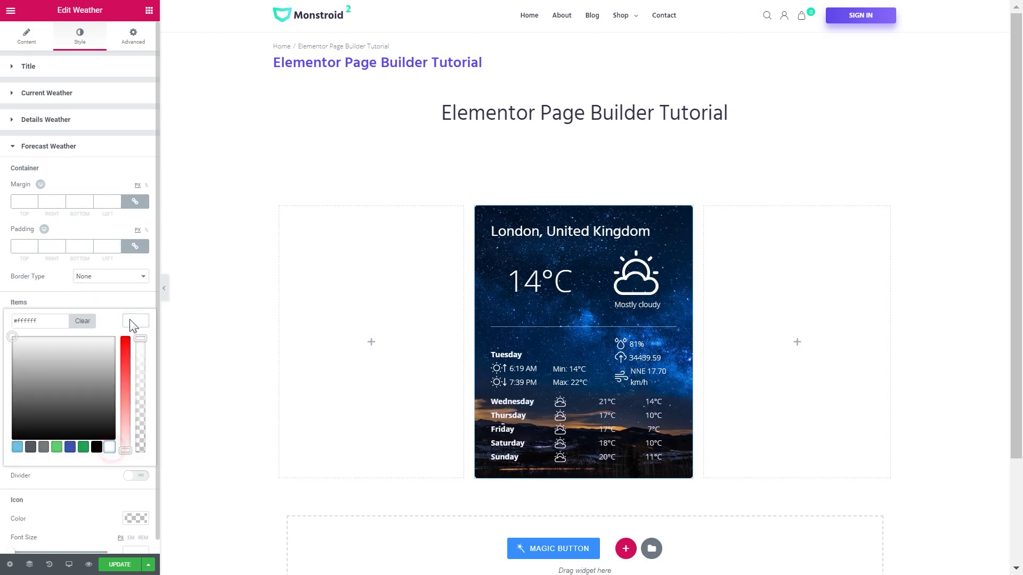
left_click(133, 321)
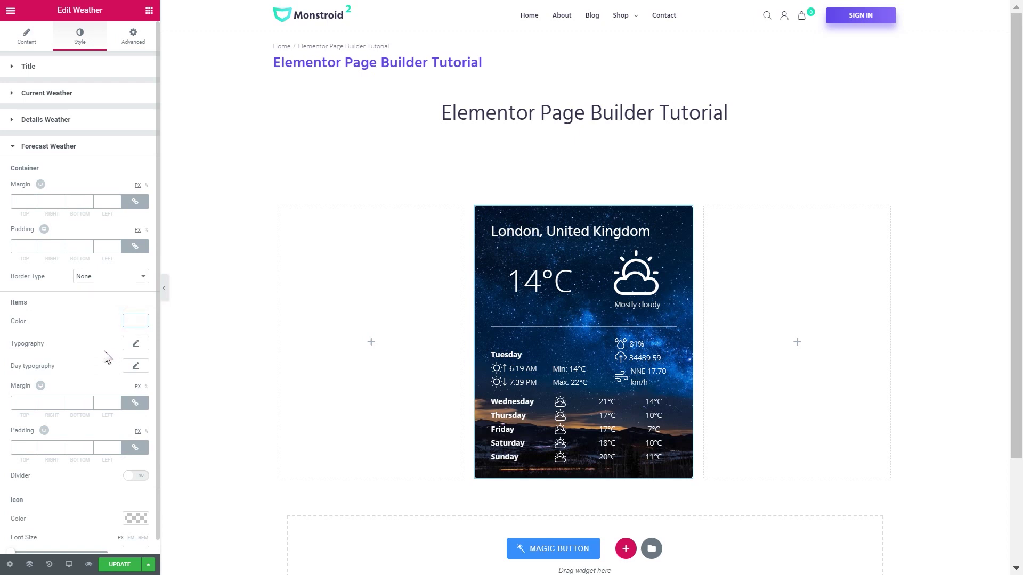
Enable dividers between forecast days in a semi-transparent #fcfcfc colour.
scroll(79, 404, "down", 1)
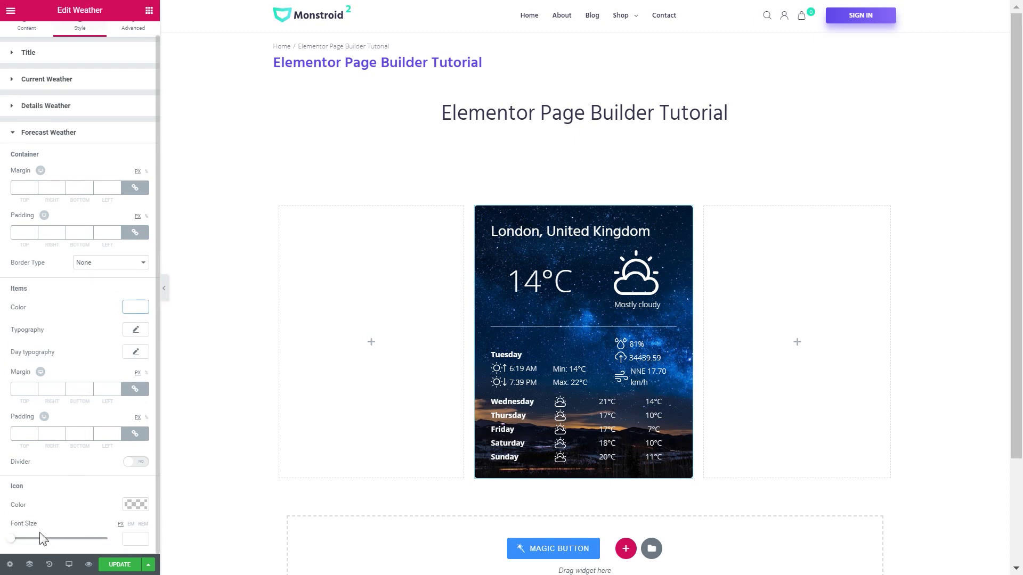
left_click(132, 462)
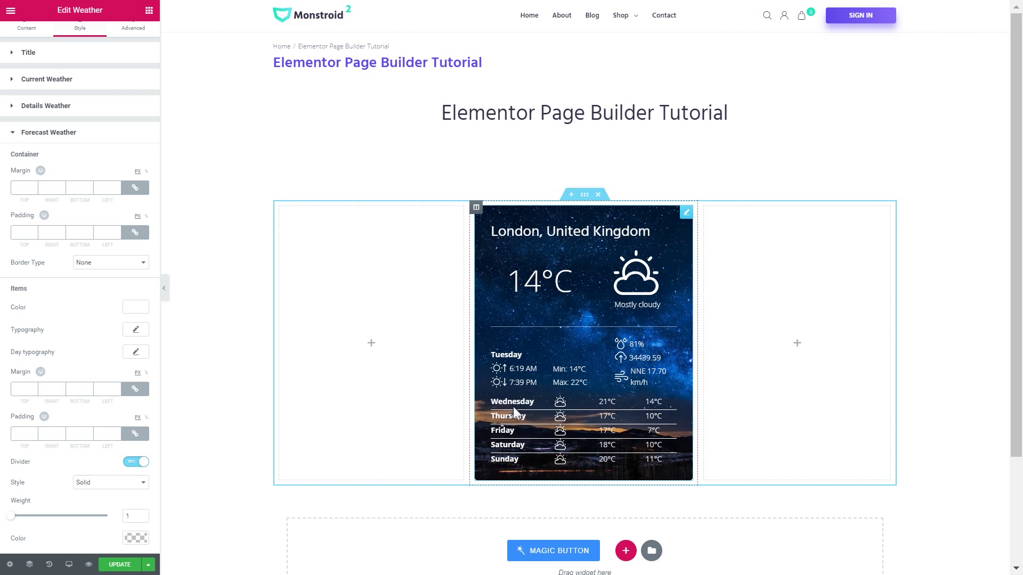
scroll(69, 497, "down", 2)
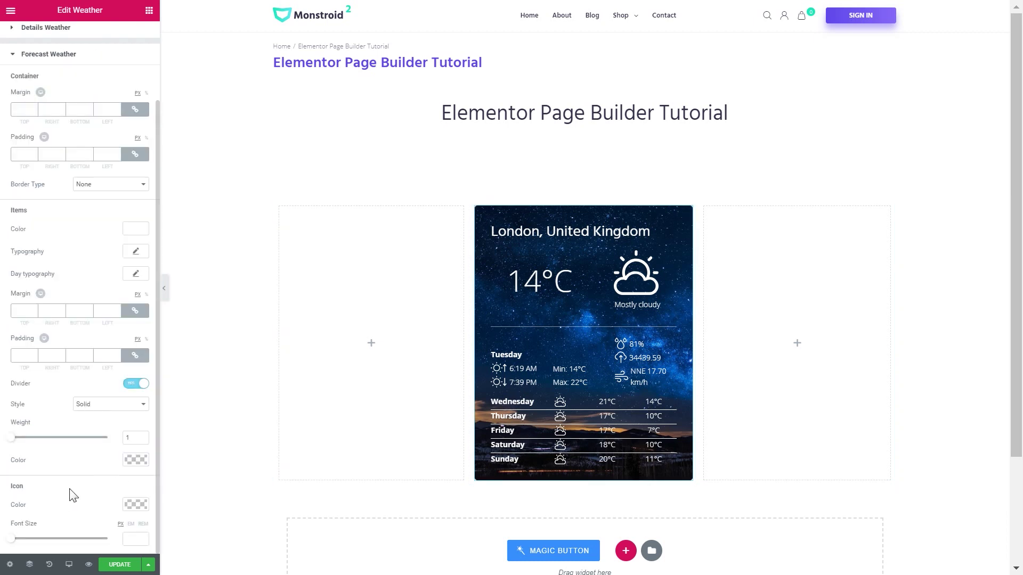
left_click(136, 460)
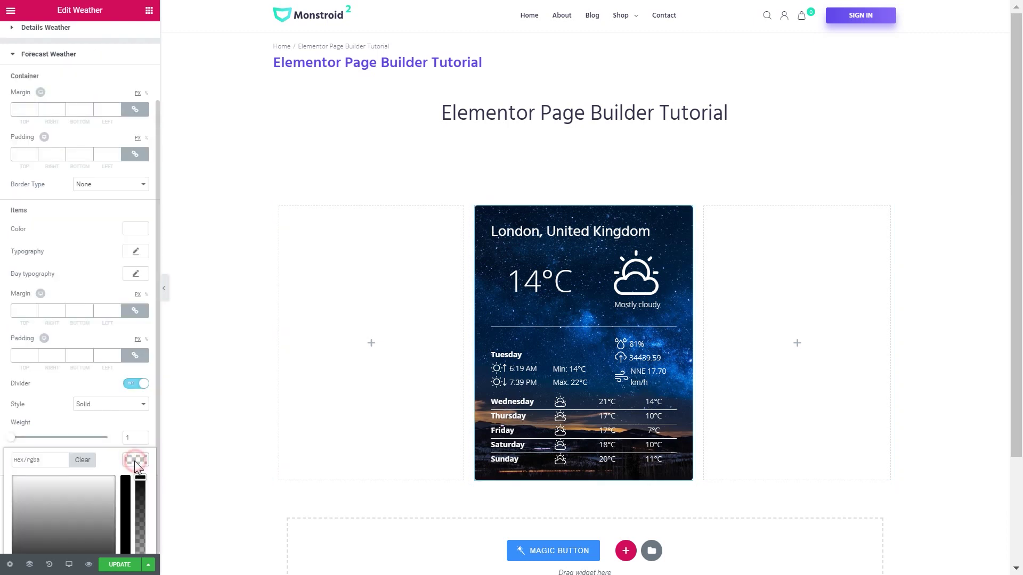
left_click(113, 477)
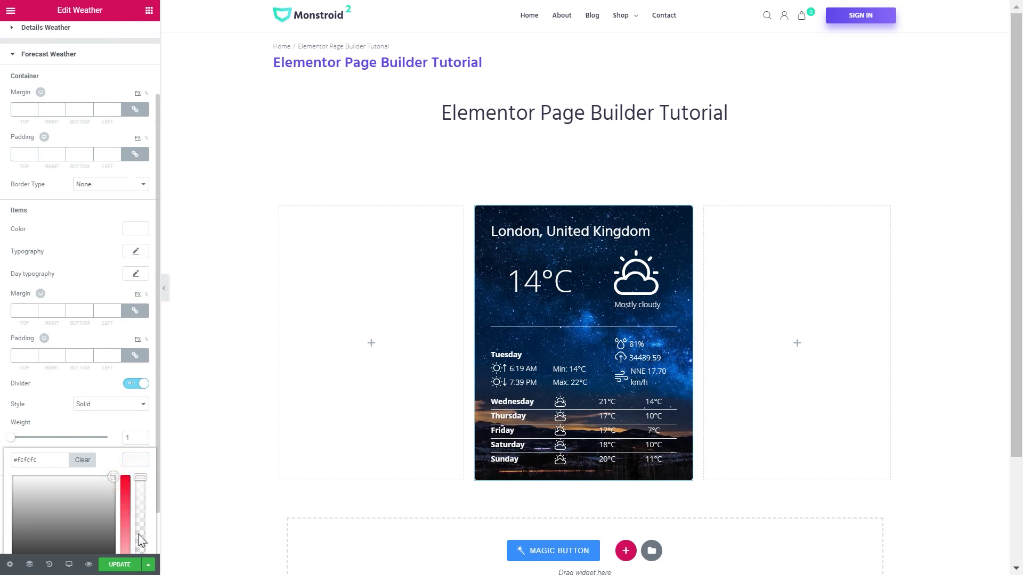
left_click(138, 533)
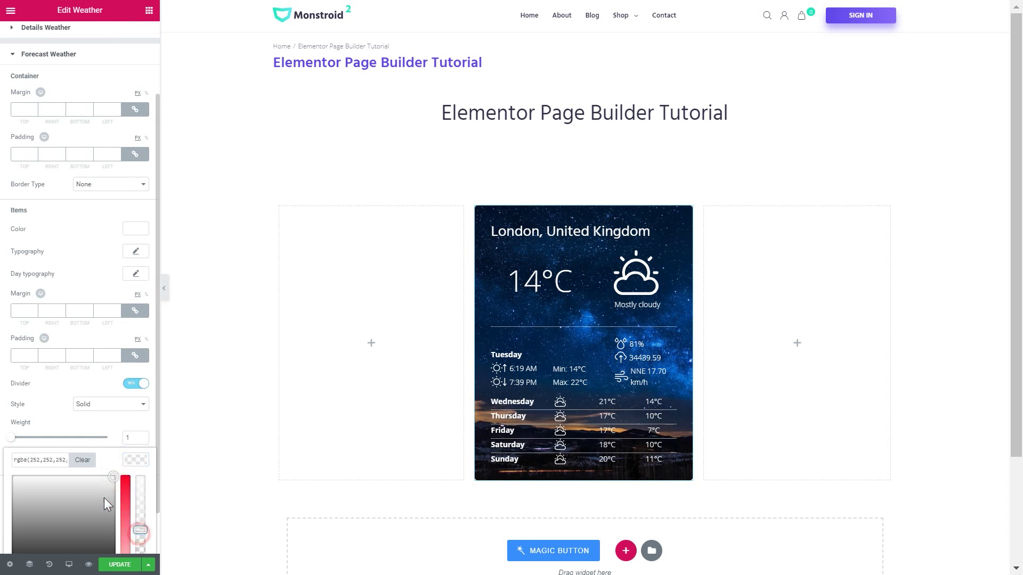
left_click(60, 462)
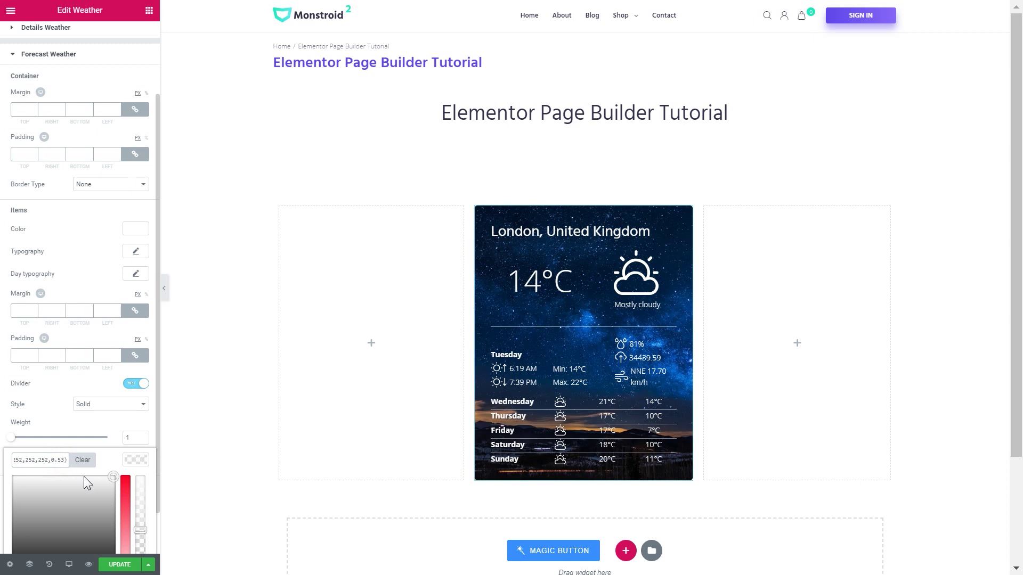
left_click(129, 459)
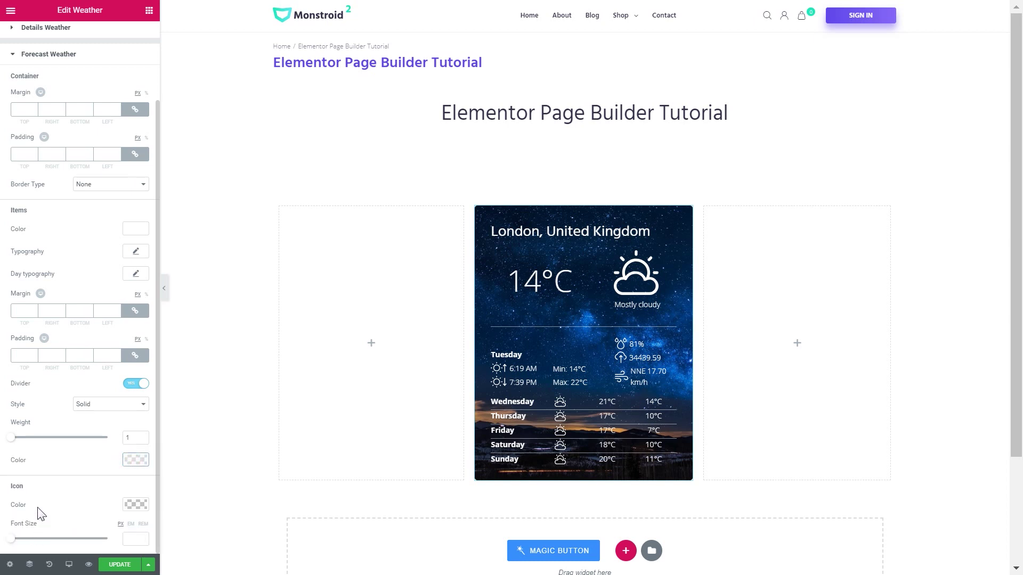
Unlink Items Padding and set the top padding of each forecast row to 10 px.
left_click(33, 357)
left_click(136, 356)
left_click_drag(27, 359, 14, 359)
type("10")
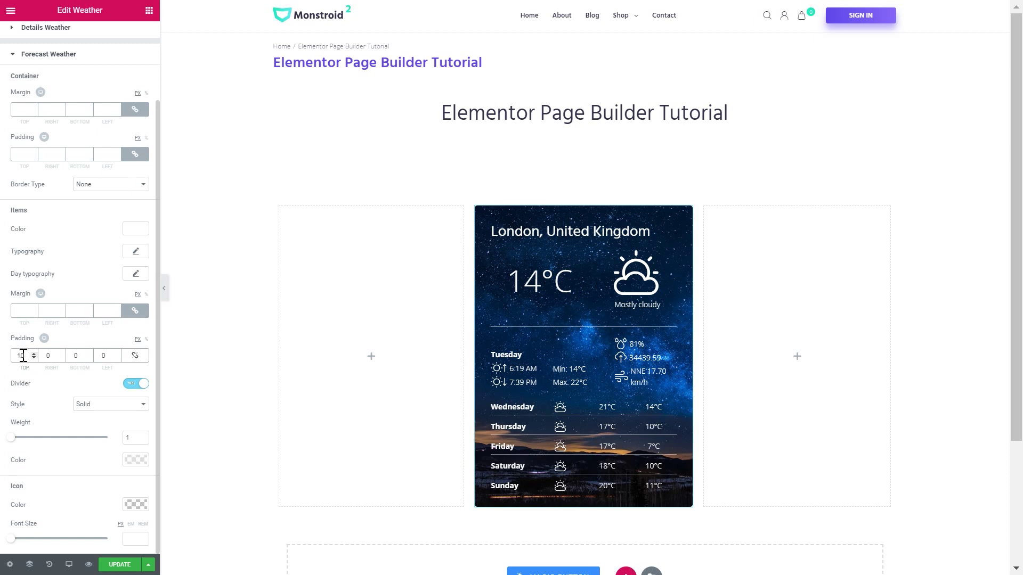
scroll(41, 349, "up", 2)
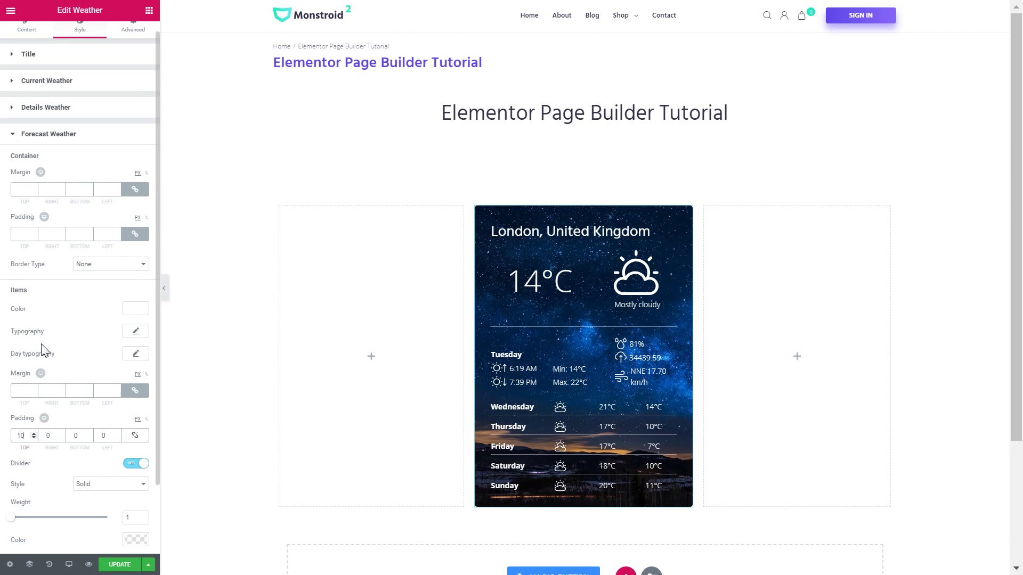
Give the Forecast Container a solid border, 1 px on top only.
scroll(41, 349, "up", 1)
left_click(94, 276)
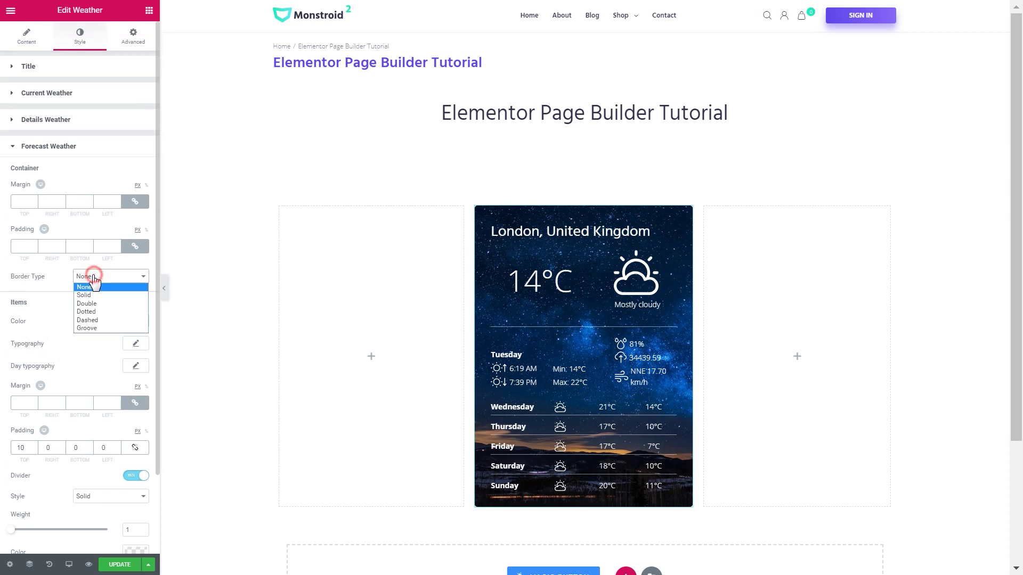
left_click(94, 296)
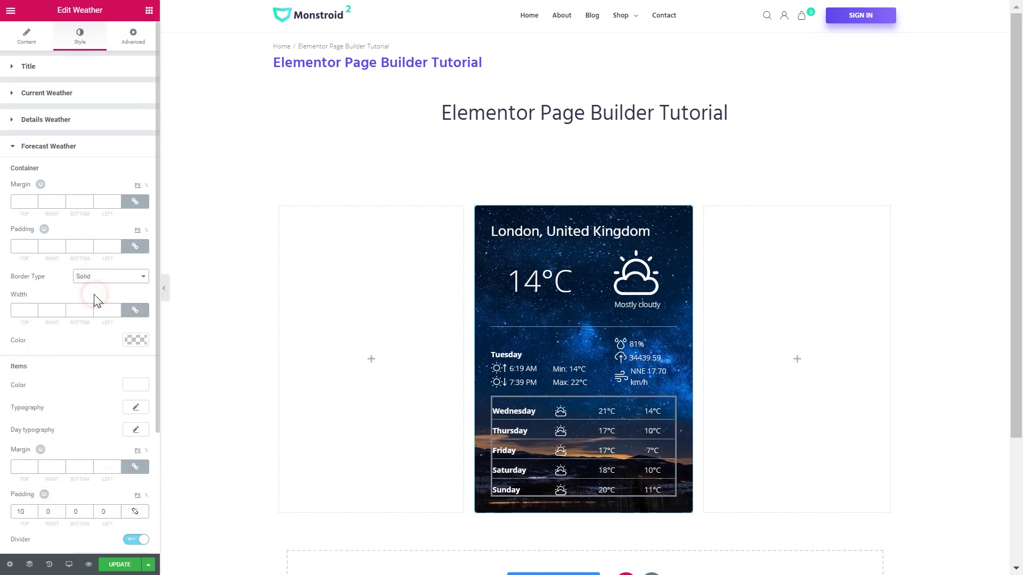
left_click(26, 309)
type("0")
left_click(135, 310)
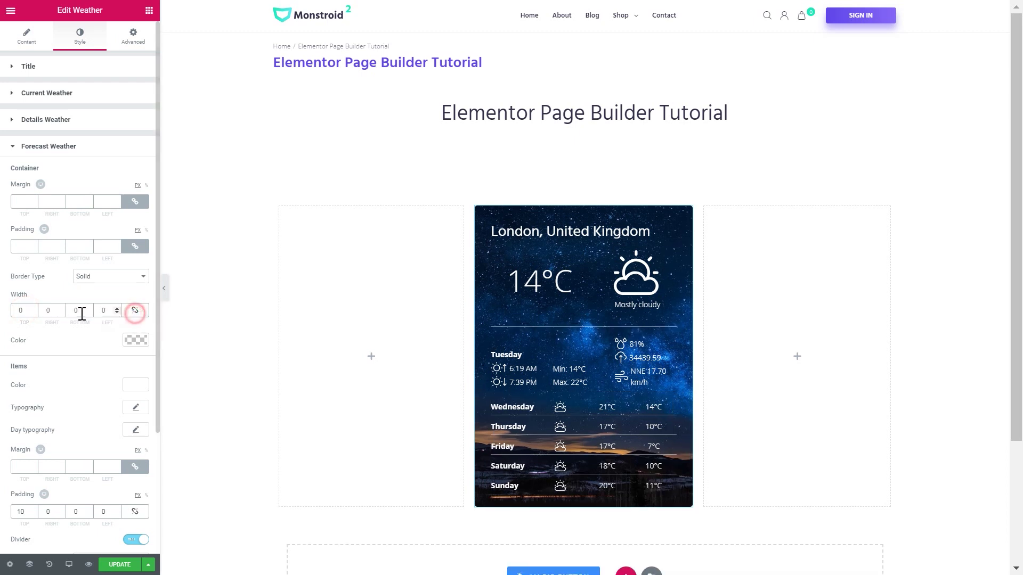
double_click(22, 310)
type("1")
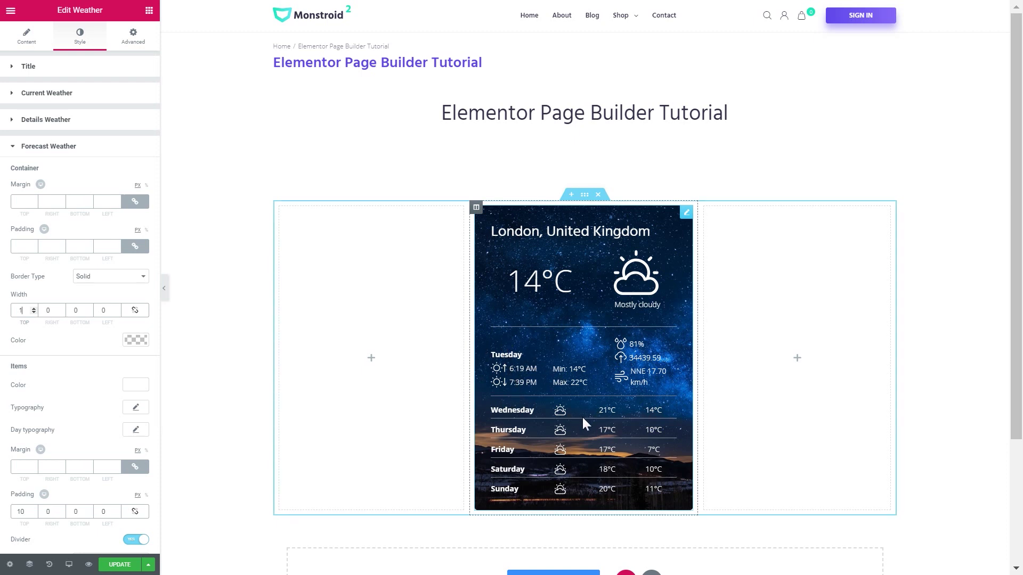
Unlink the forecast container padding and set the top padding to 20 px.
left_click(134, 246)
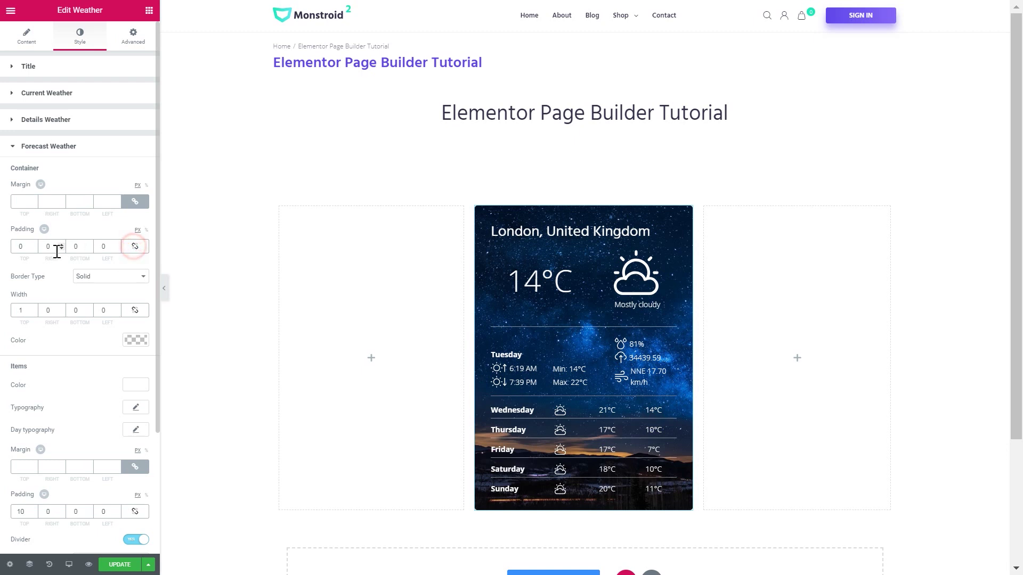
double_click(19, 246)
type("30")
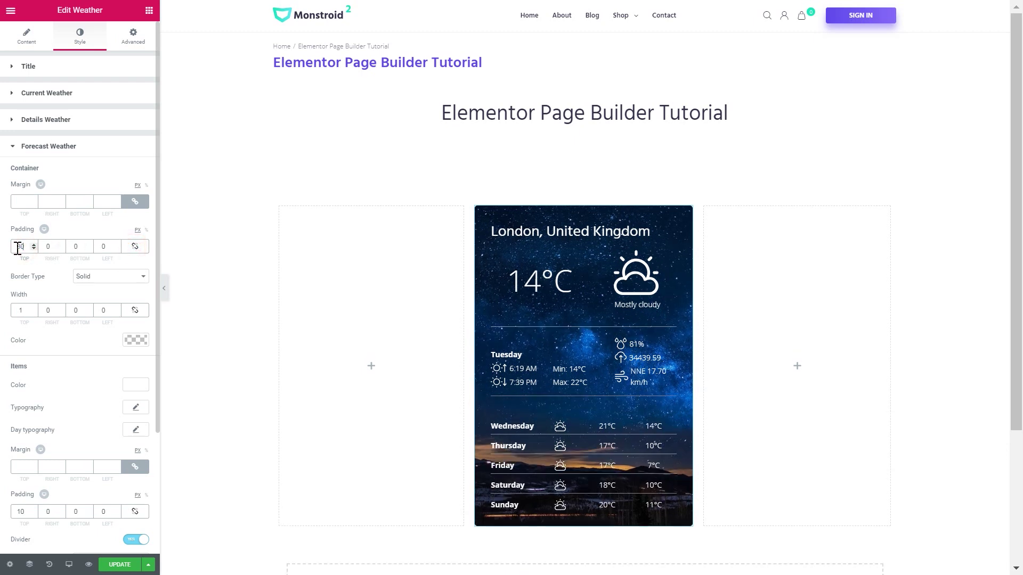
double_click(19, 246)
type("20")
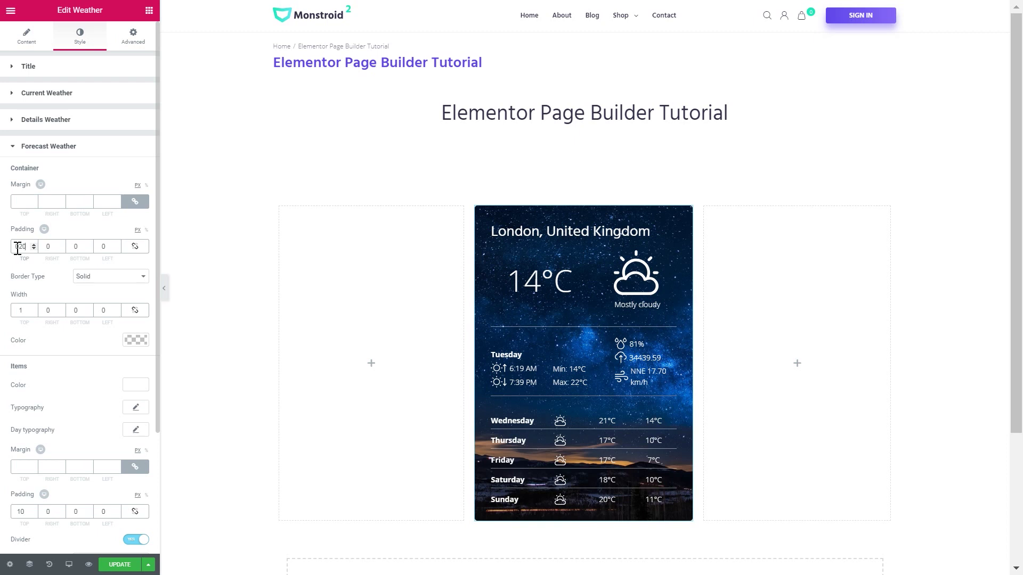
Set the forecast border colour to white at 0.4 alpha.
left_click(137, 341)
left_click(140, 418)
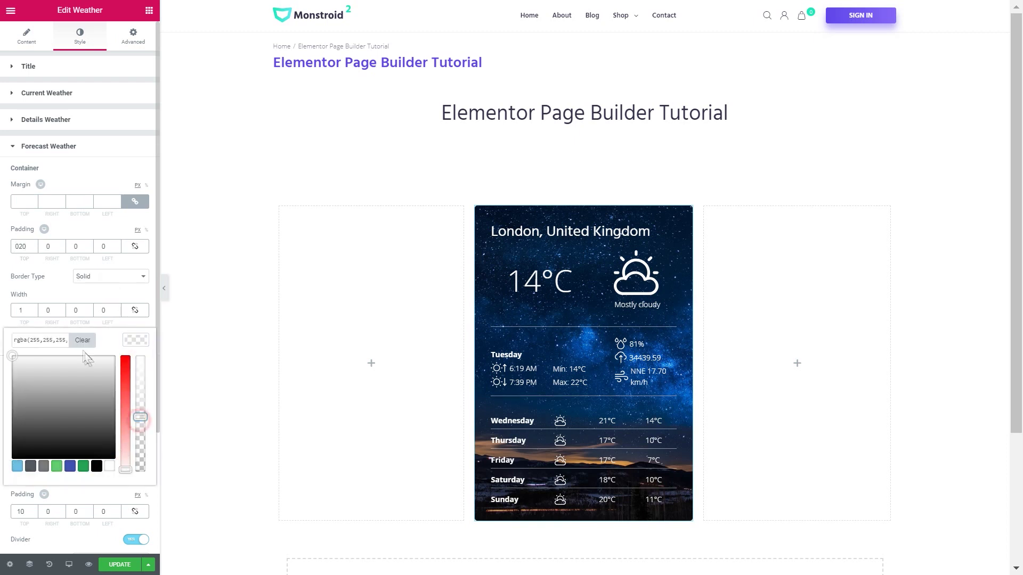
left_click(62, 340)
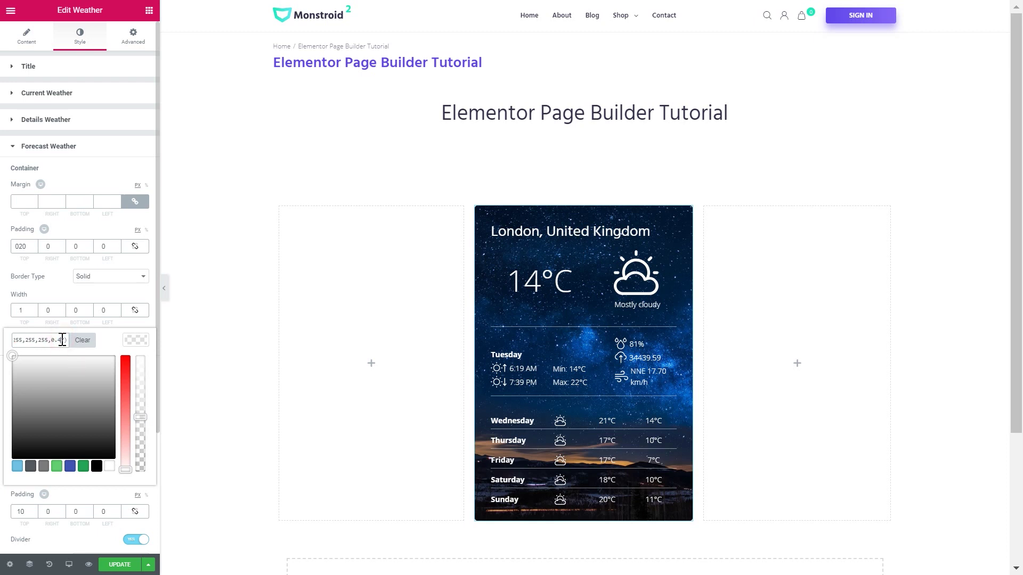
left_click(130, 343)
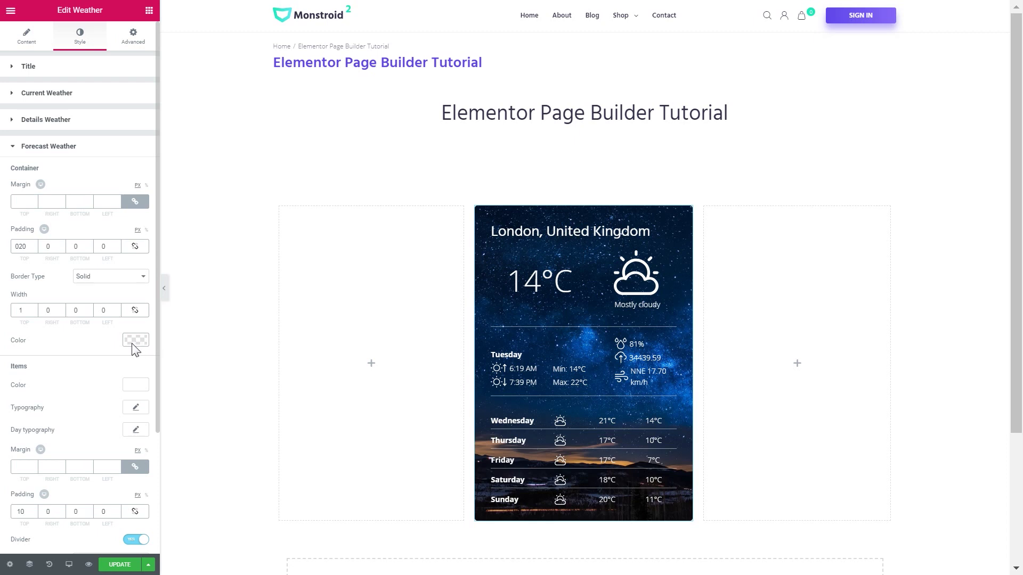
scroll(87, 163, "down", 2)
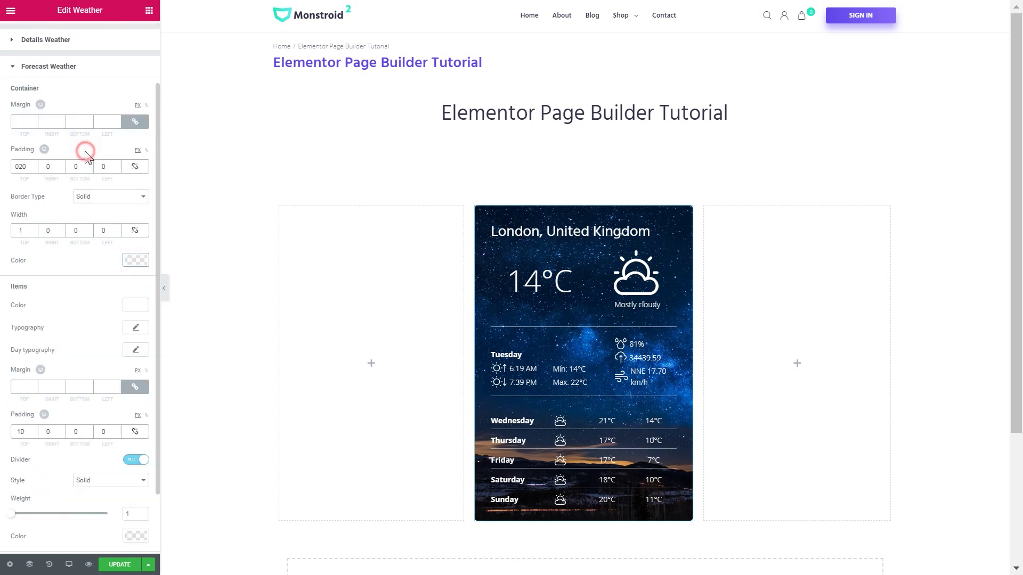
Collapse the Elementor panel and scroll through the full-width preview of the London weather card.
left_click(164, 296)
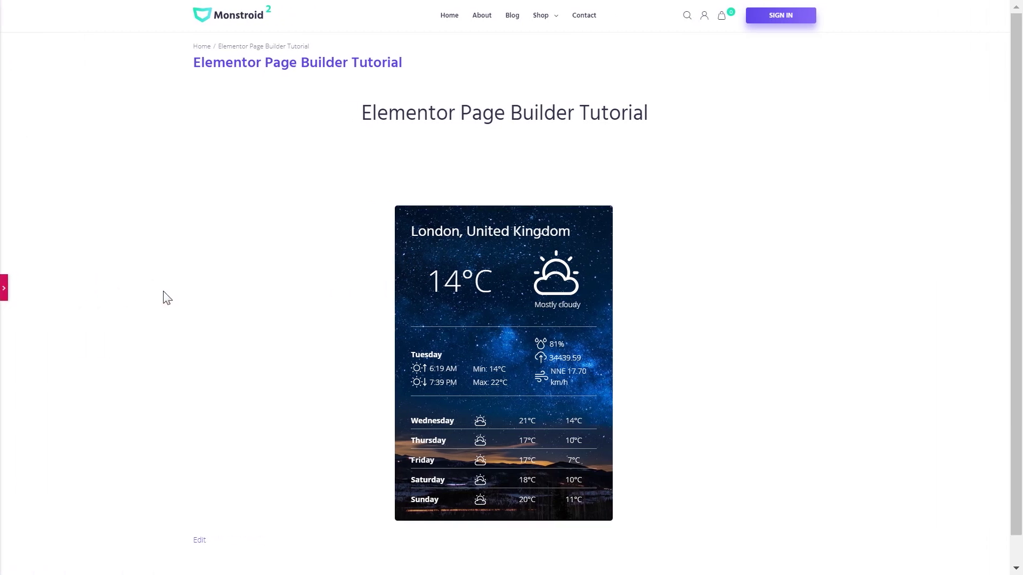
scroll(240, 347, "down", 1)
scroll(242, 346, "up", 1)
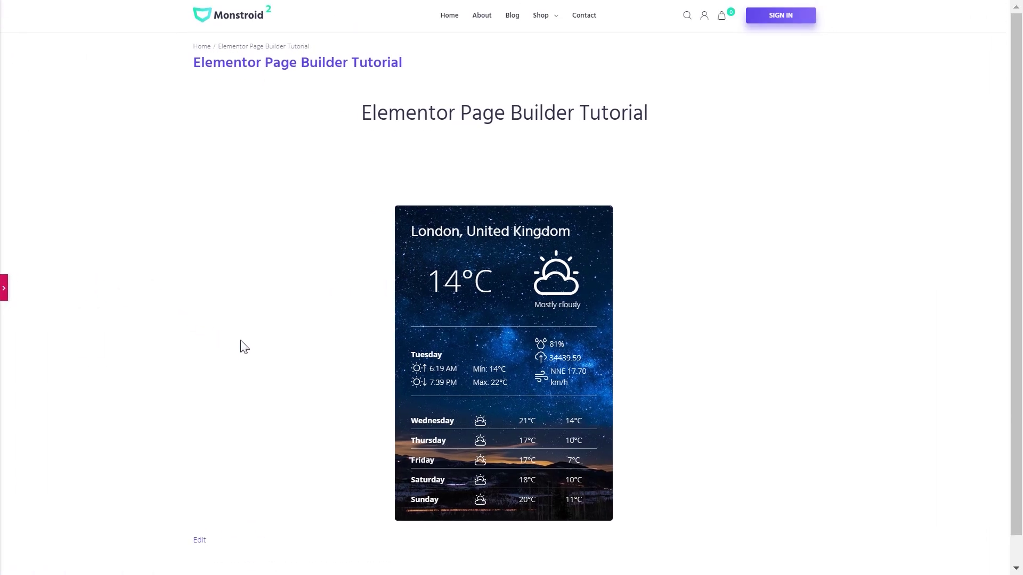